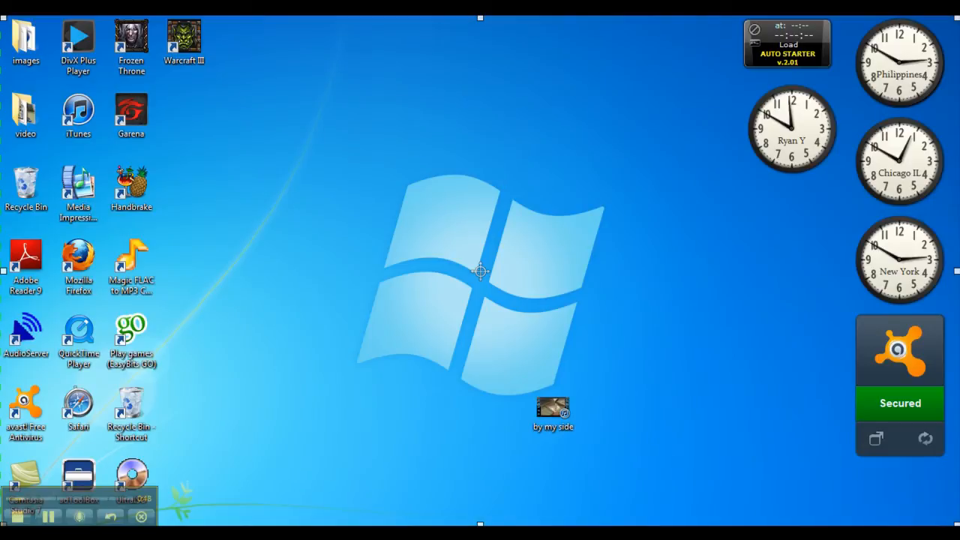
Open a blank Notepad document through the Run dialog and reposition its window on the desktop
key("super+r")
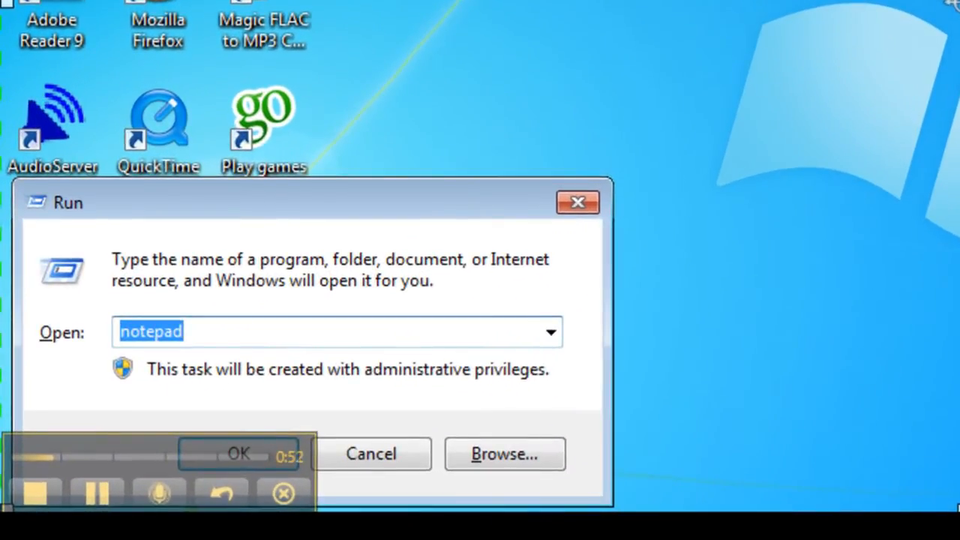
key("Return")
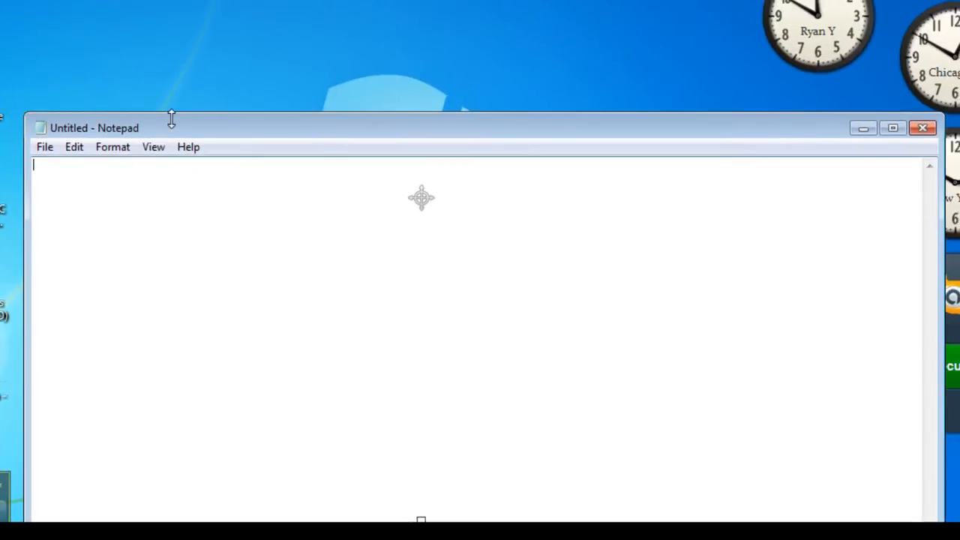
left_click_drag(171, 120, 174, 38)
Begin the batch command with an opening quotation mark and the path d:\program files
type("\"d:\\program")
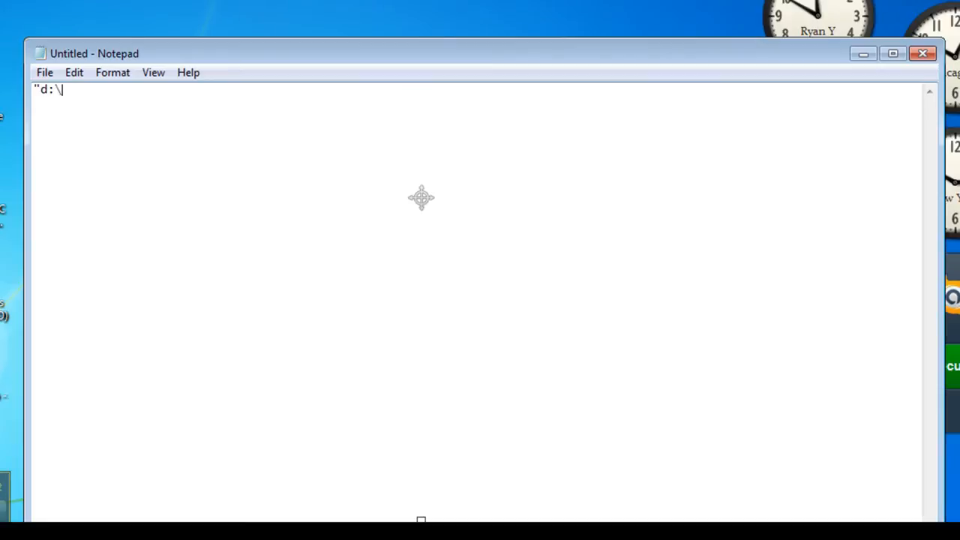
type(" files ()")
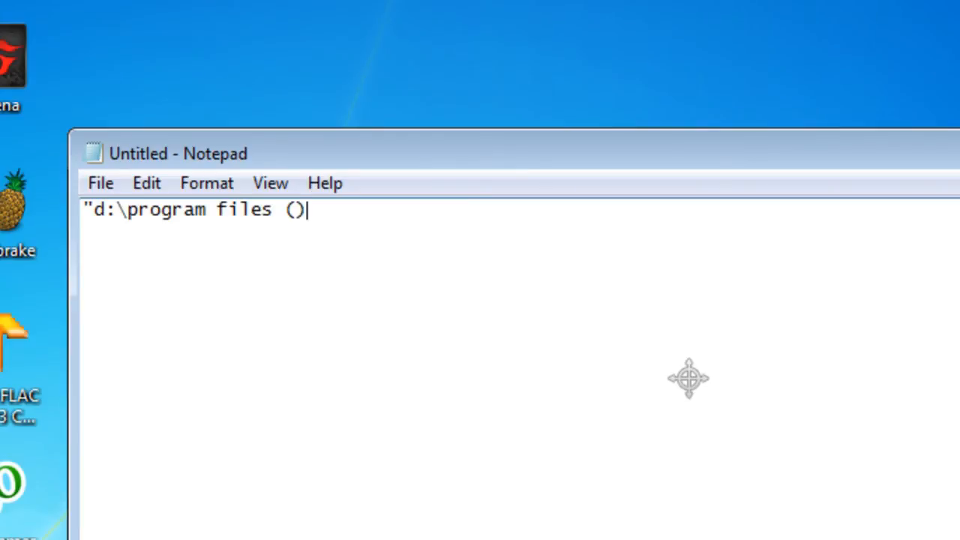
key("Left")
type("x64")
key("BackSpace")
key("BackSpace")
type("86")
key("Right")
key("BackSpace")
key("BackSpace")
Complete the quoted program path with \techsmith\camtasia studio 7\camrecorder.exe and a closing quotation mark
key("BackSpace")
key("BackSpace")
key("BackSpace")
key("BackSpace")
type("\\c")
key("BackSpace")
type("techsmith\\camtasia studio 7\\")
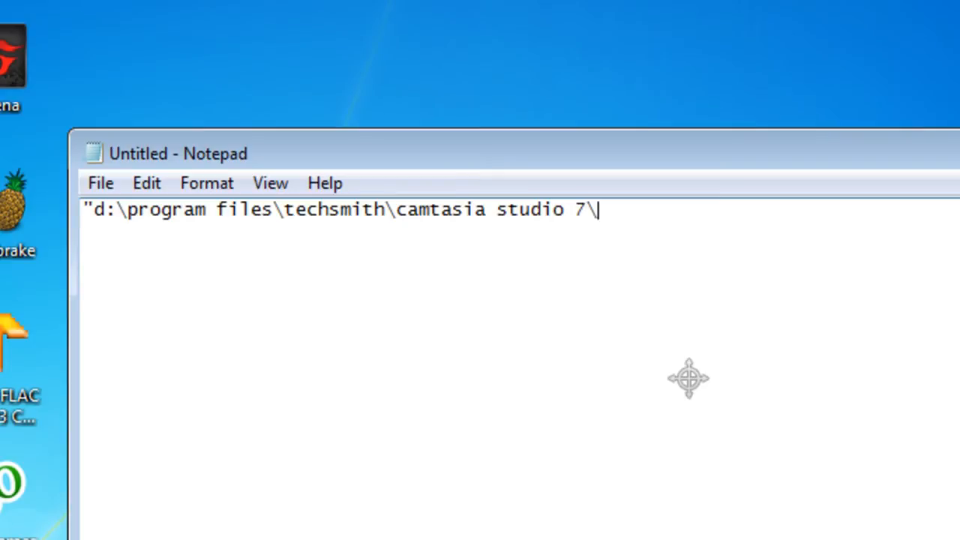
type("camrecorder.exe\"")
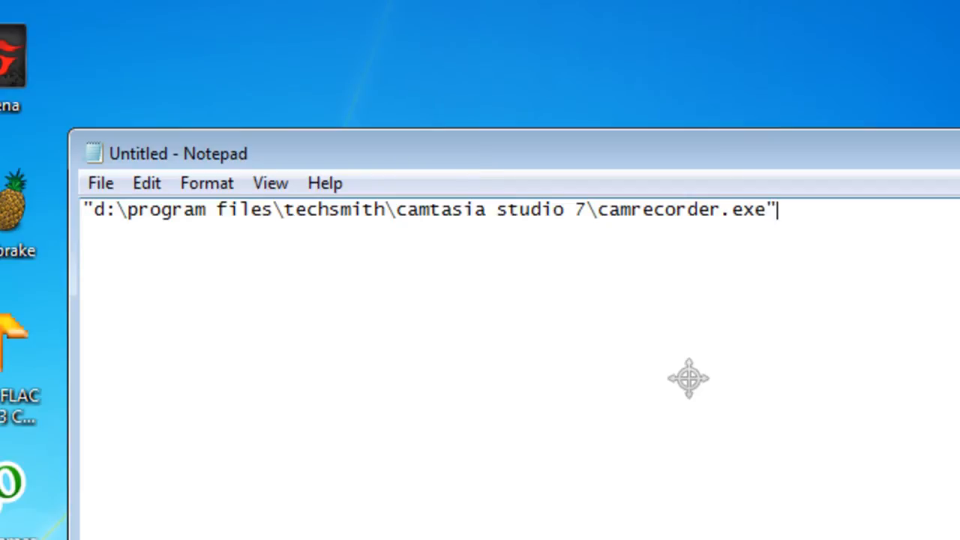
type(" /record")
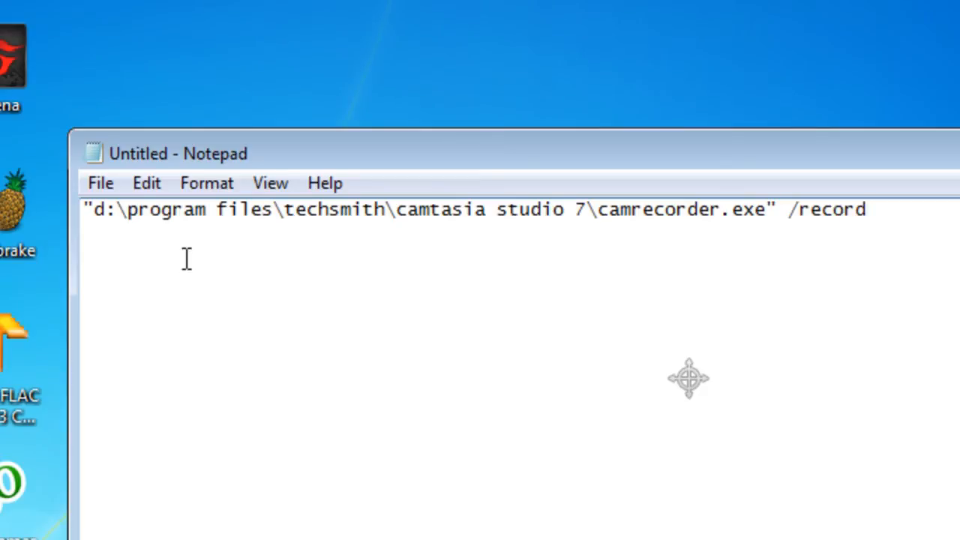
Save the document on the Desktop as record.bat
left_click(105, 188)
left_click(150, 304)
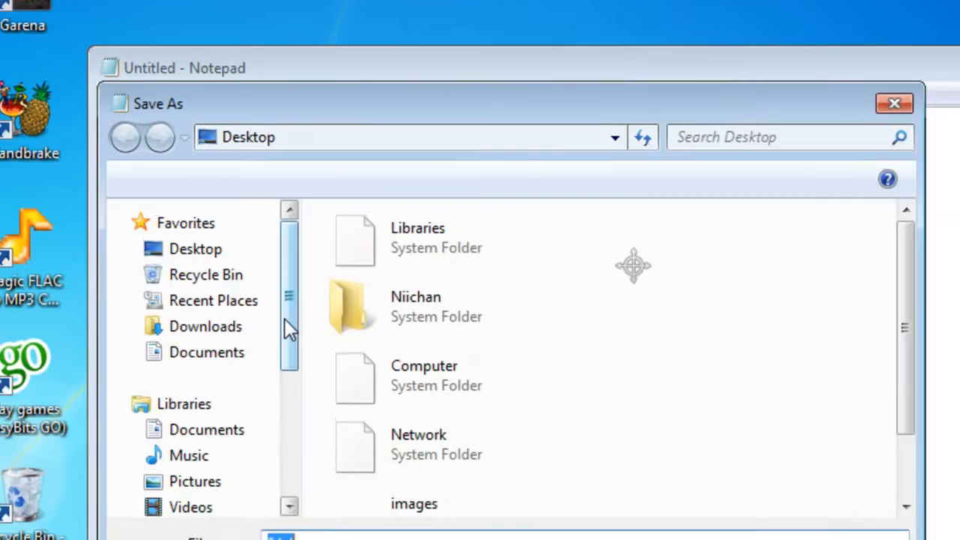
type("record")
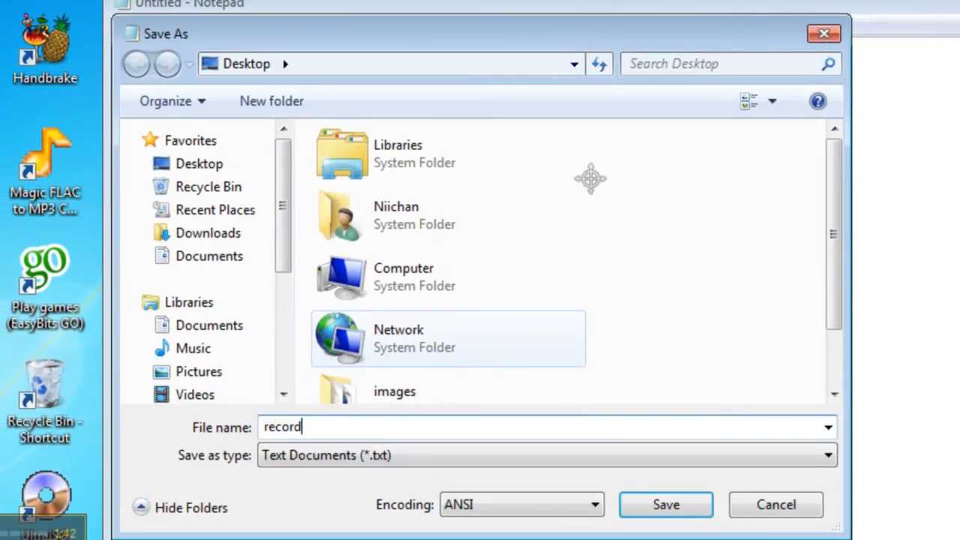
type(".bat")
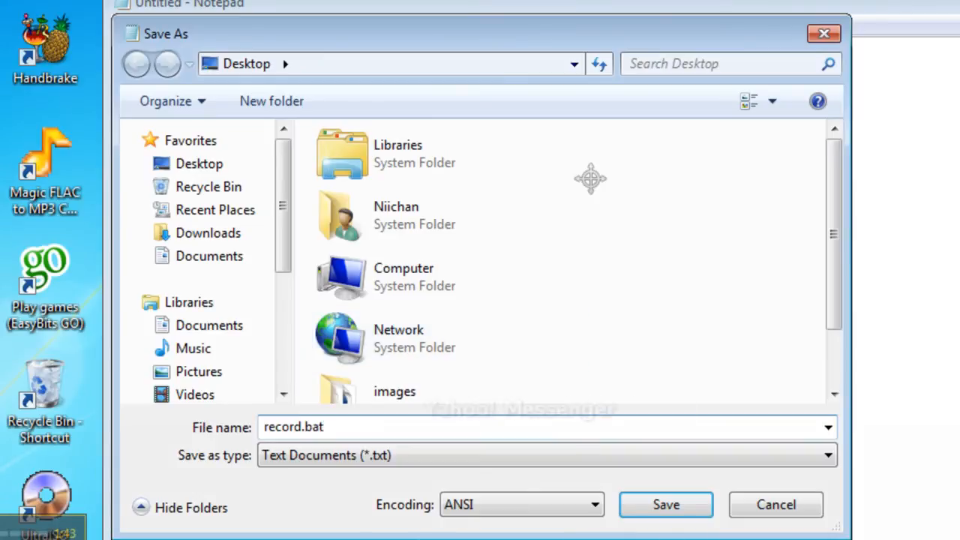
left_click(669, 508)
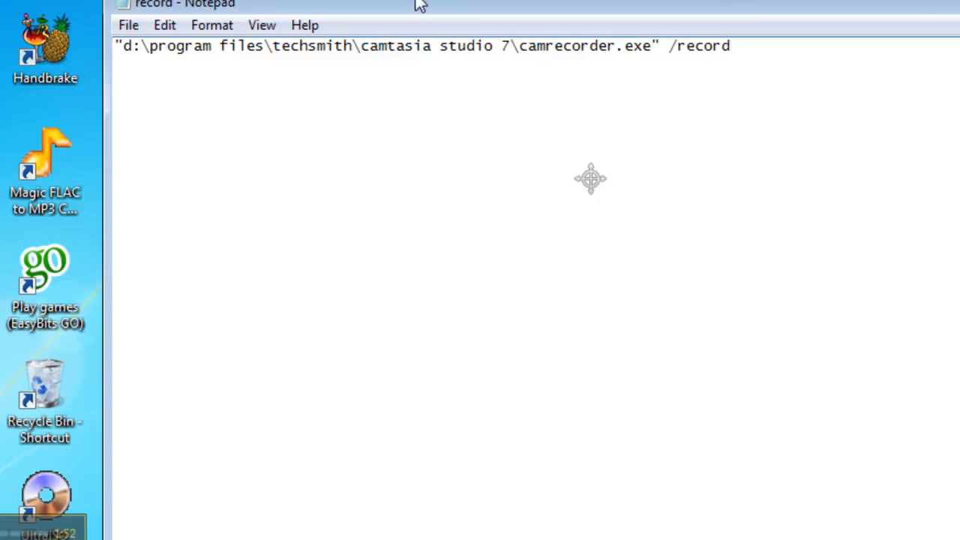
Replace the word record in the command's switch with stop, so the line ends in /stop
left_click(131, 33)
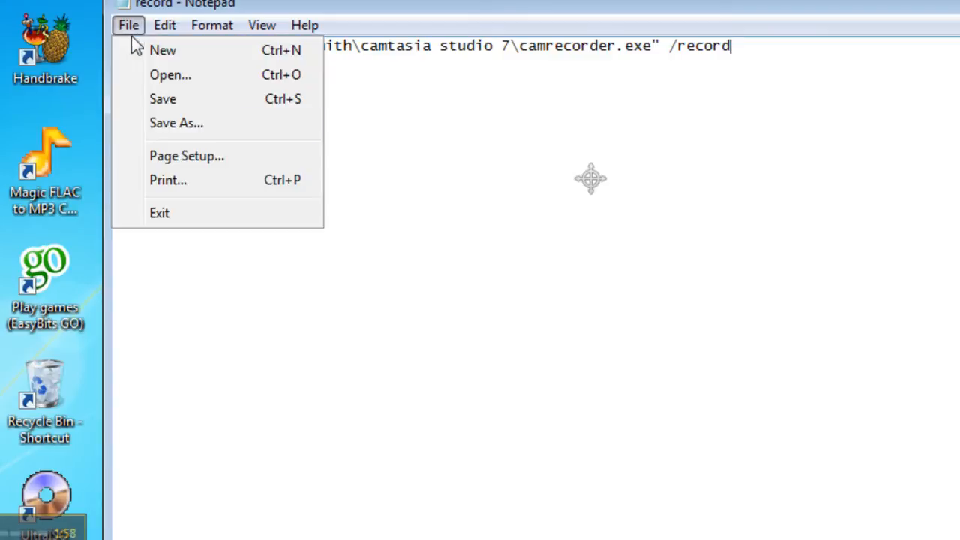
left_click(745, 53)
left_click_drag(745, 52, 681, 50)
type("stop")
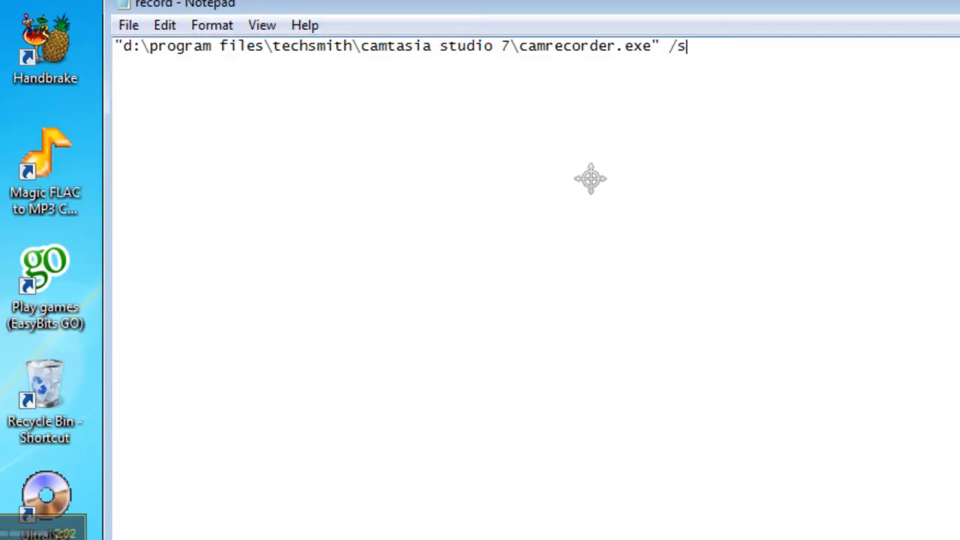
Save the edited command as a separate file named stop.bat on the Desktop
left_click(128, 25)
left_click(162, 122)
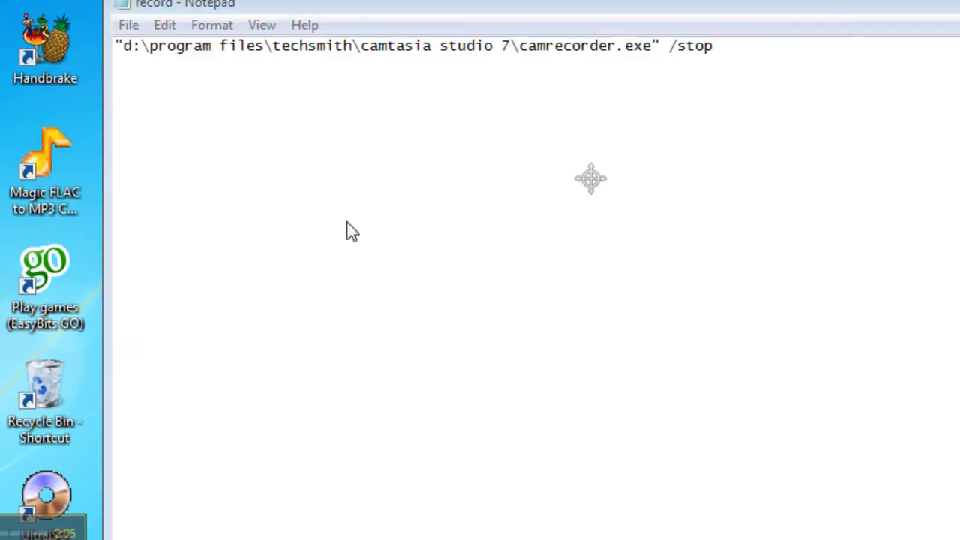
type("stop.bat")
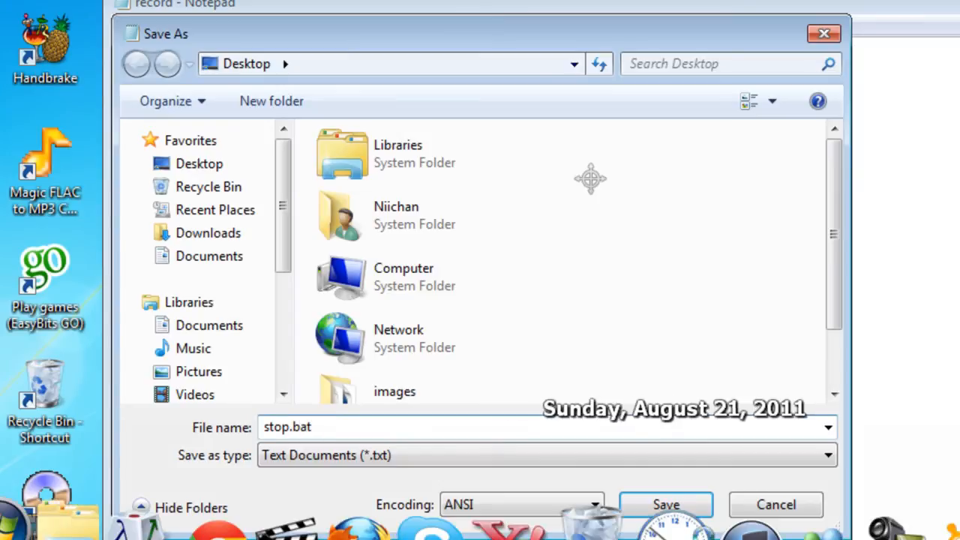
left_click(665, 509)
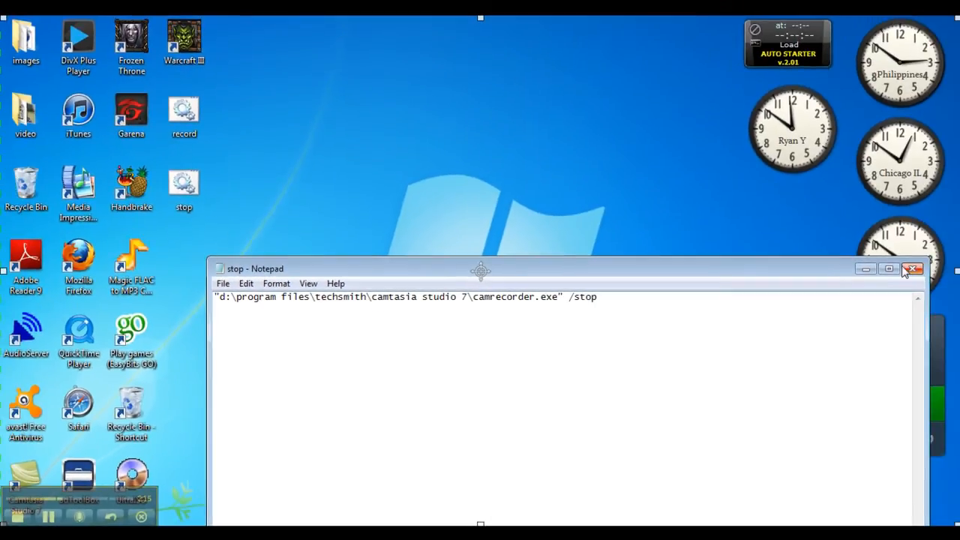
Close the text editor and point out the record and stop batch files by selecting them on the desktop
left_click(914, 272)
left_click_drag(222, 228, 166, 109)
left_click(360, 166)
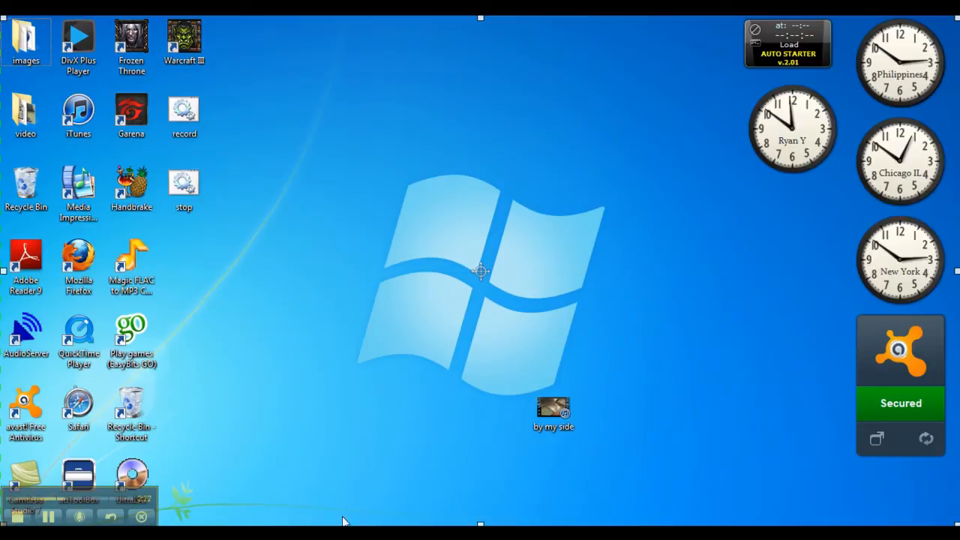
Switch to Camtasia Recorder and confirm its file options with automatic file naming, prefix capture-, and the Desktop as output folder
mouse_move(347, 524)
left_click_drag(566, 399, 469, 216)
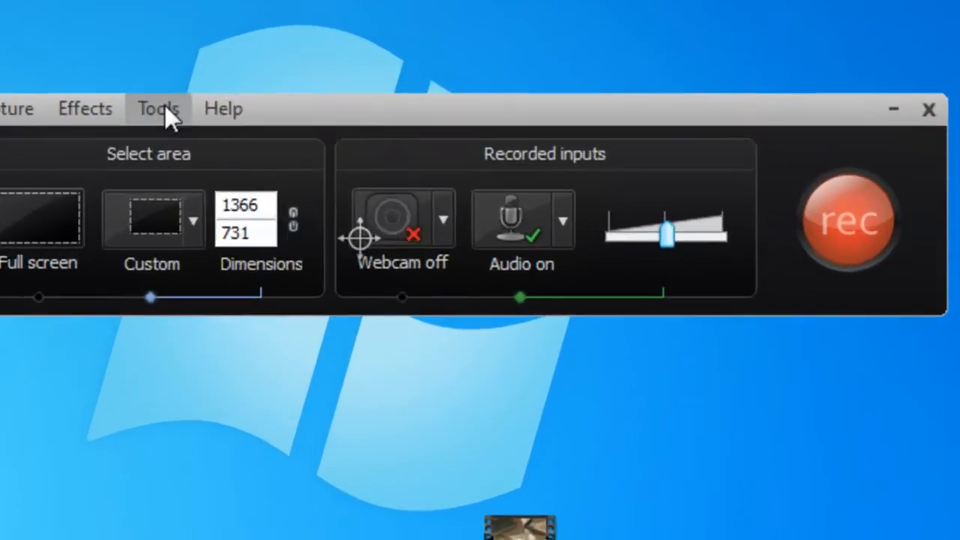
left_click(165, 104)
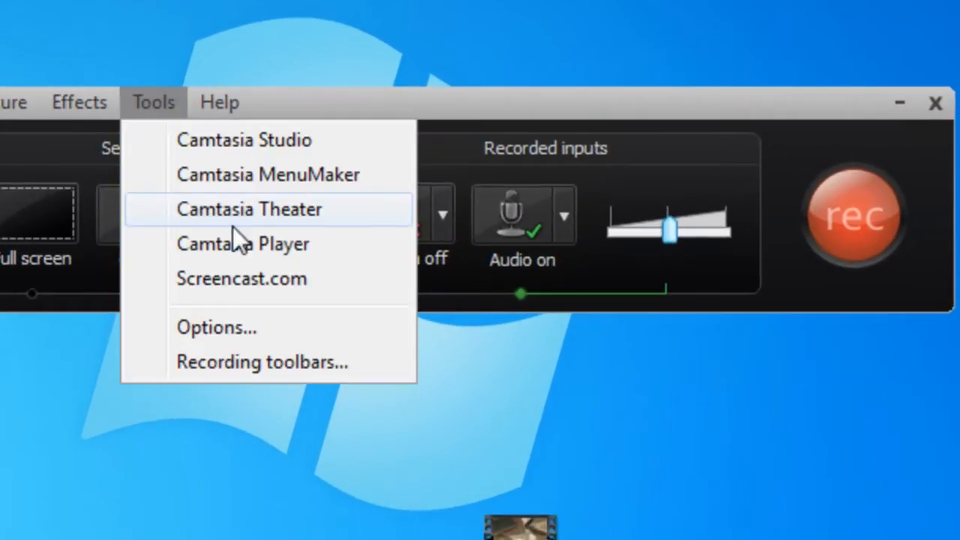
left_click(260, 331)
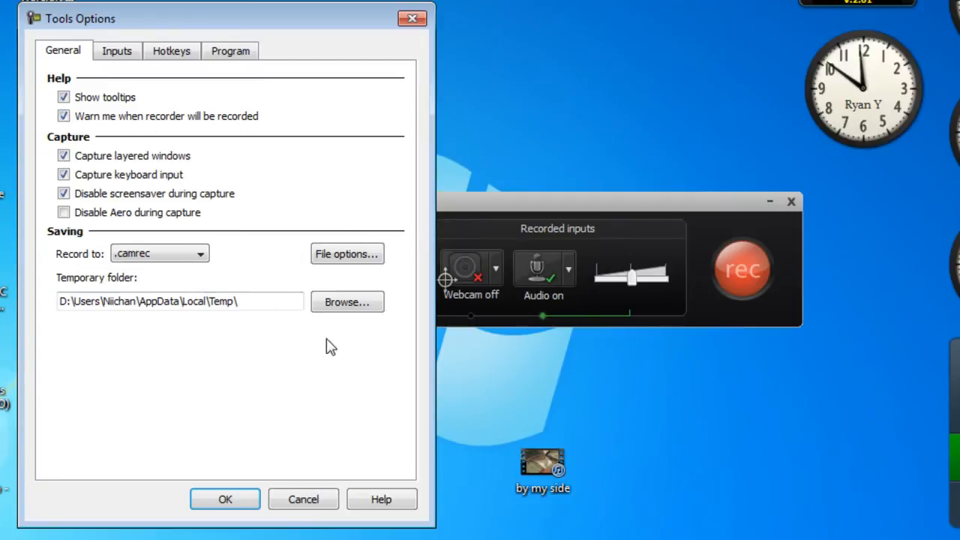
left_click(342, 255)
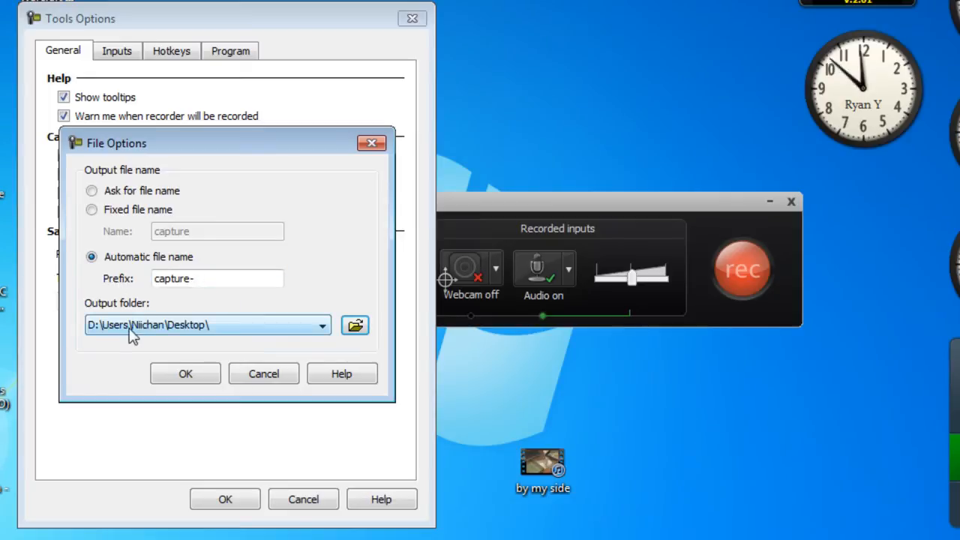
left_click(187, 375)
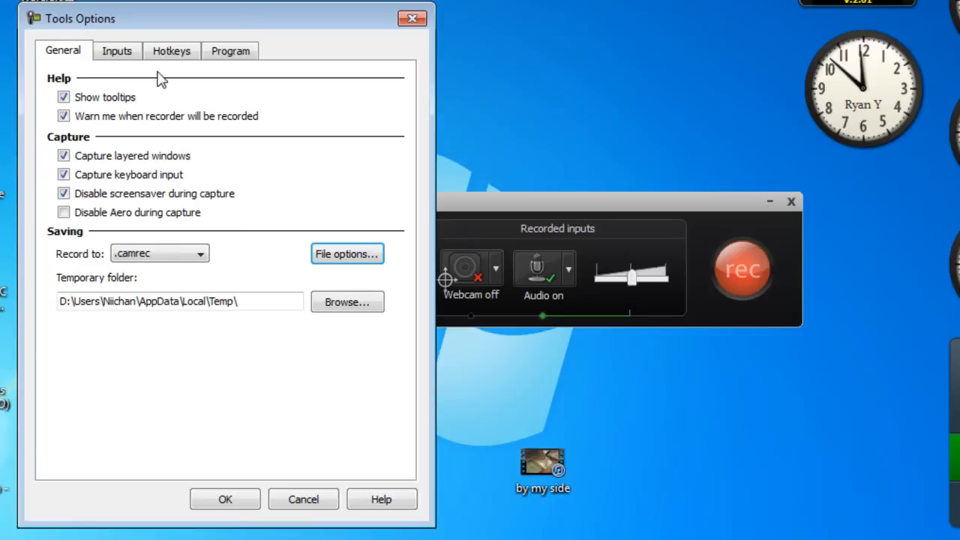
Set the recorder's program options to Save the recording after stopping, apply them, and move the recorder window out of the way
left_click(224, 58)
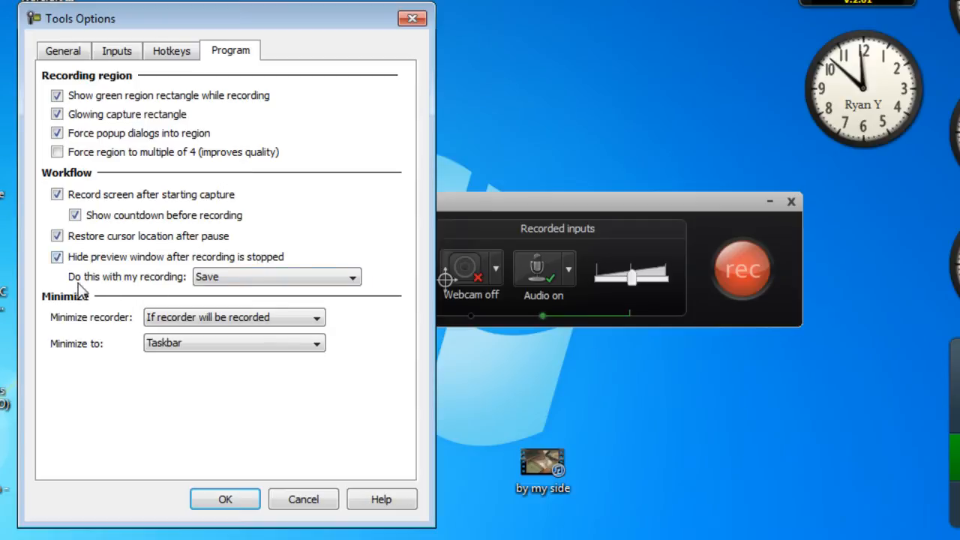
left_click(235, 282)
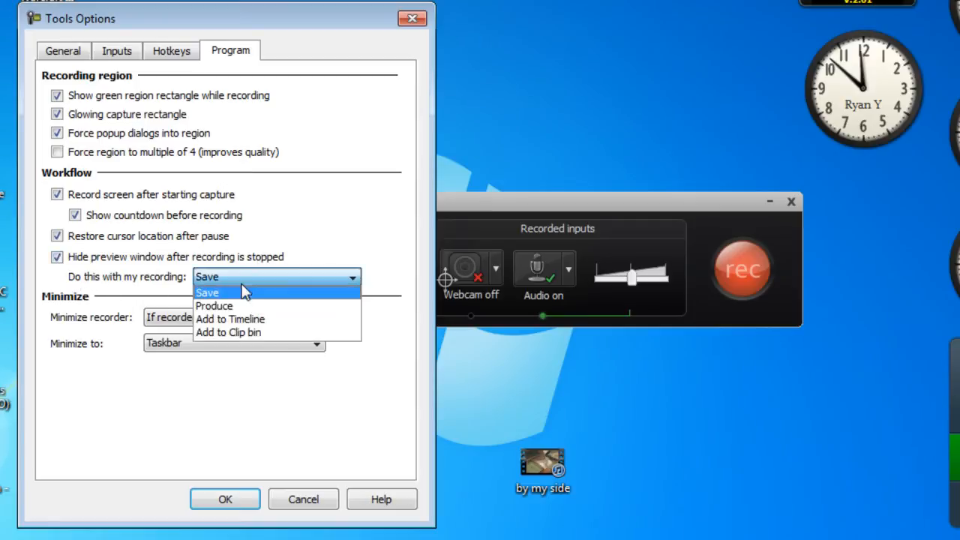
left_click(244, 292)
left_click(227, 500)
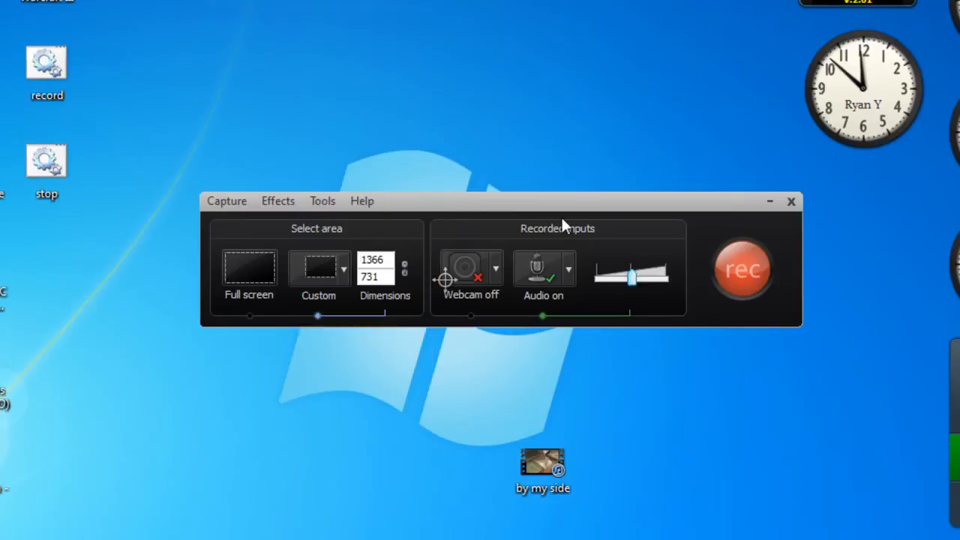
left_click_drag(580, 203, 709, 539)
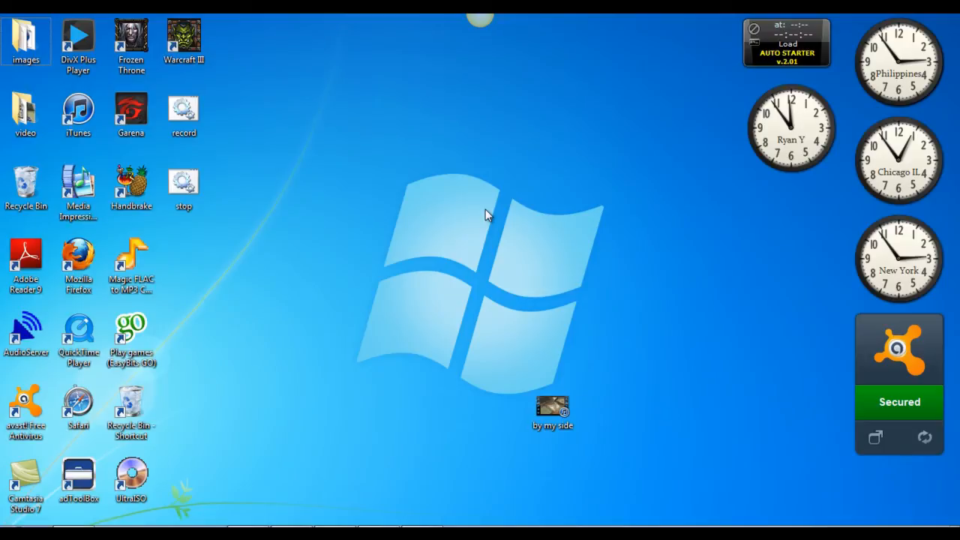
Open Task Scheduler from the Administrative Tools section of Control Panel's System and Security category
left_click(6, 516)
left_click(228, 295)
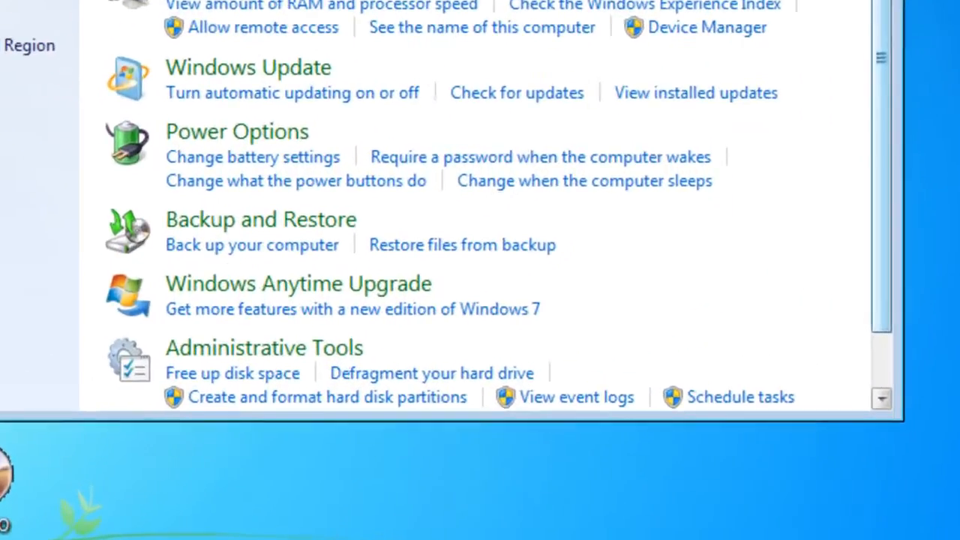
left_click_drag(669, 49, 665, 186)
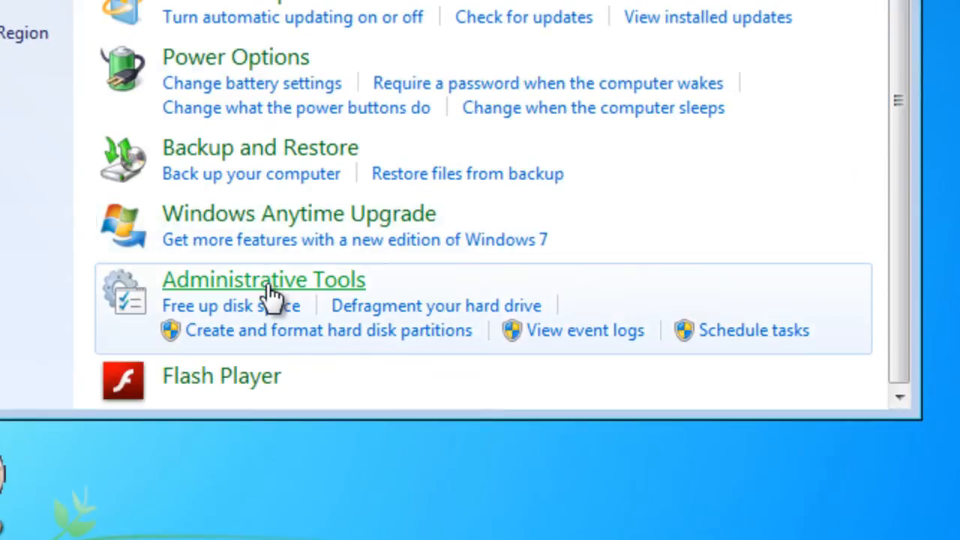
left_click(752, 334)
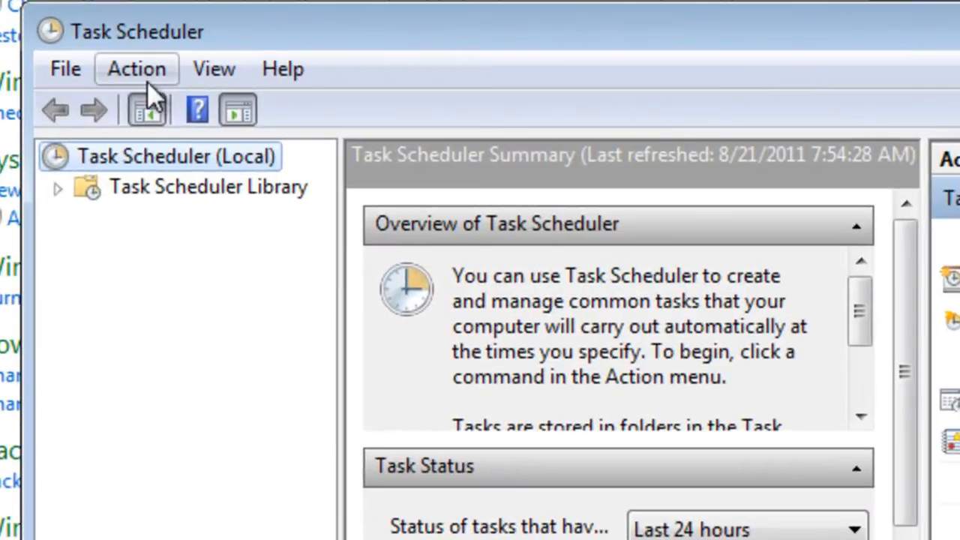
Create a new scheduled task named "do record" with the description "record screen"
left_click(148, 78)
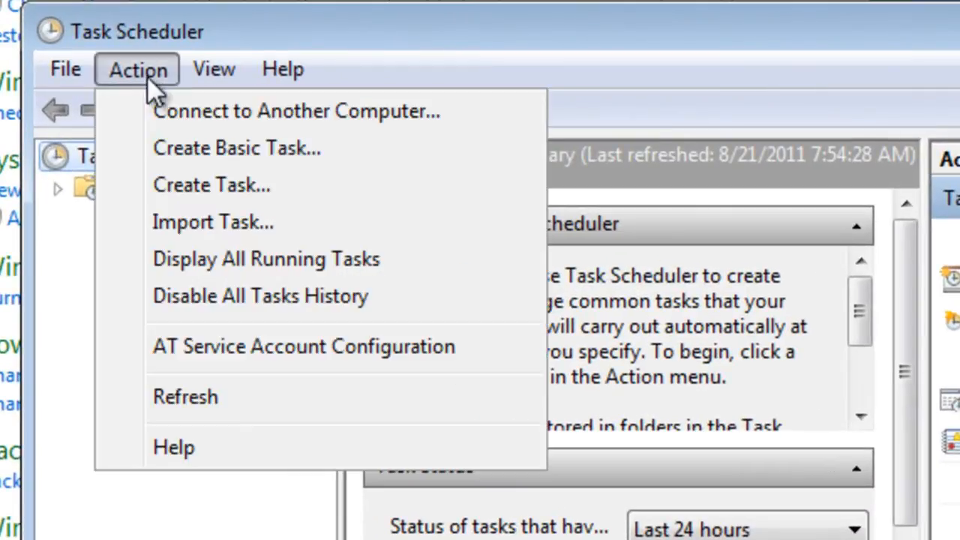
left_click(189, 181)
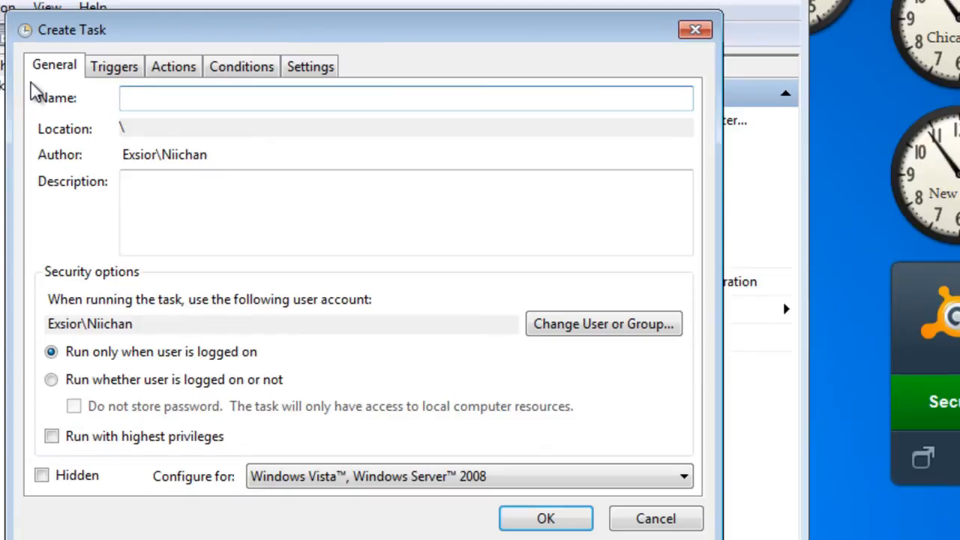
type("do record")
left_click(233, 209)
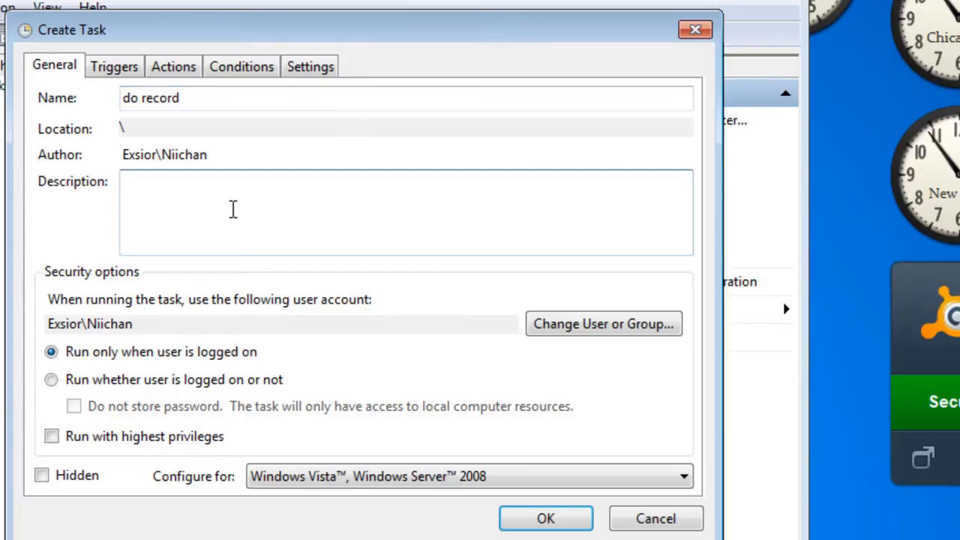
type("record screen")
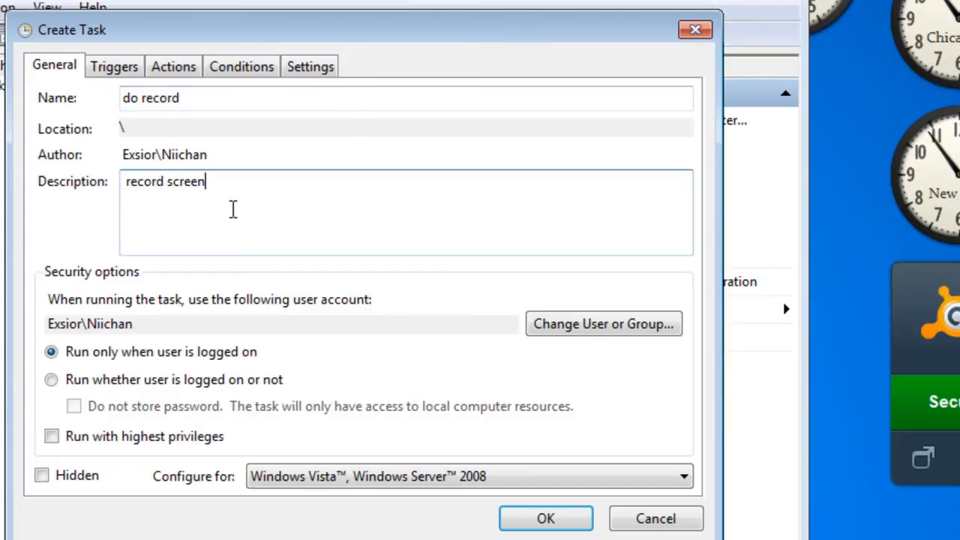
Add a one-time trigger to the "do record" task starting on 8/21/2011 at 10:00:00 AM
left_click(122, 75)
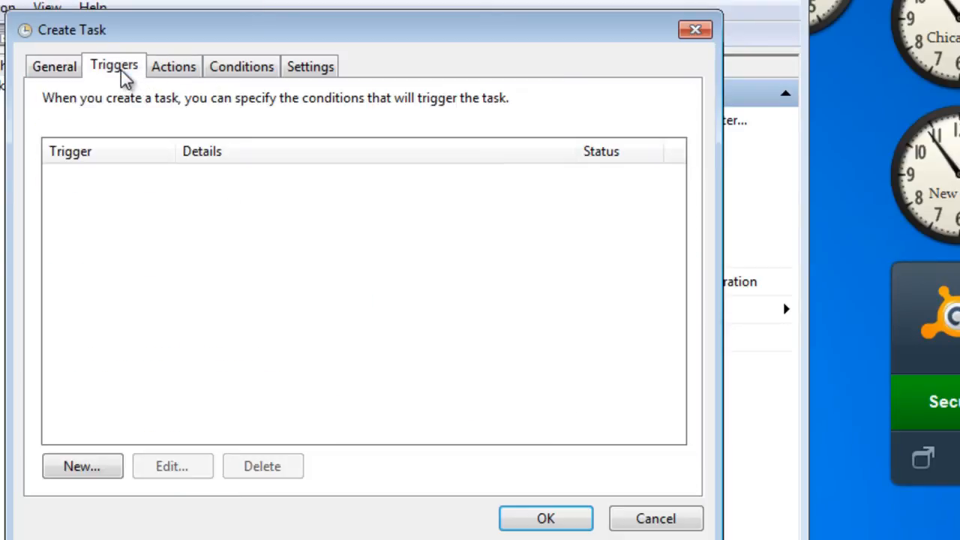
left_click(87, 471)
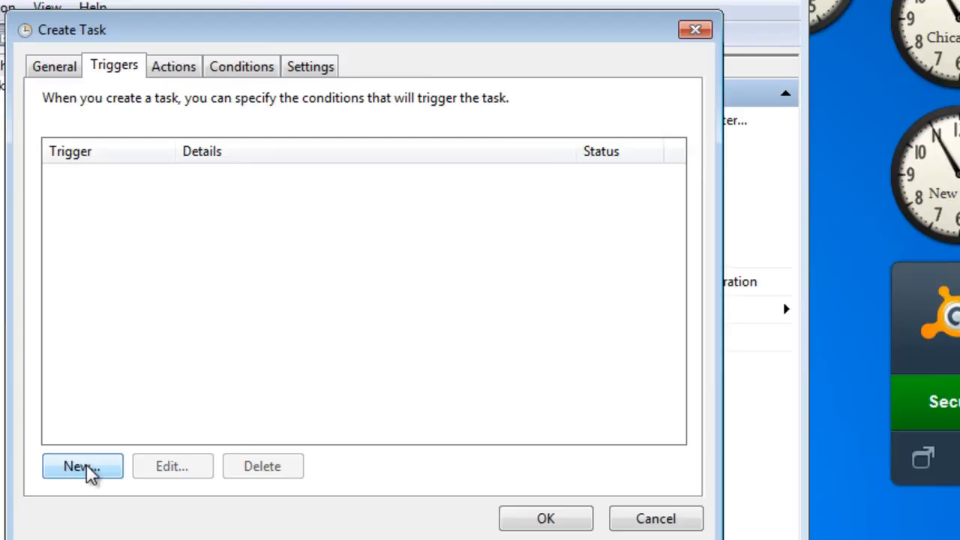
left_click(87, 470)
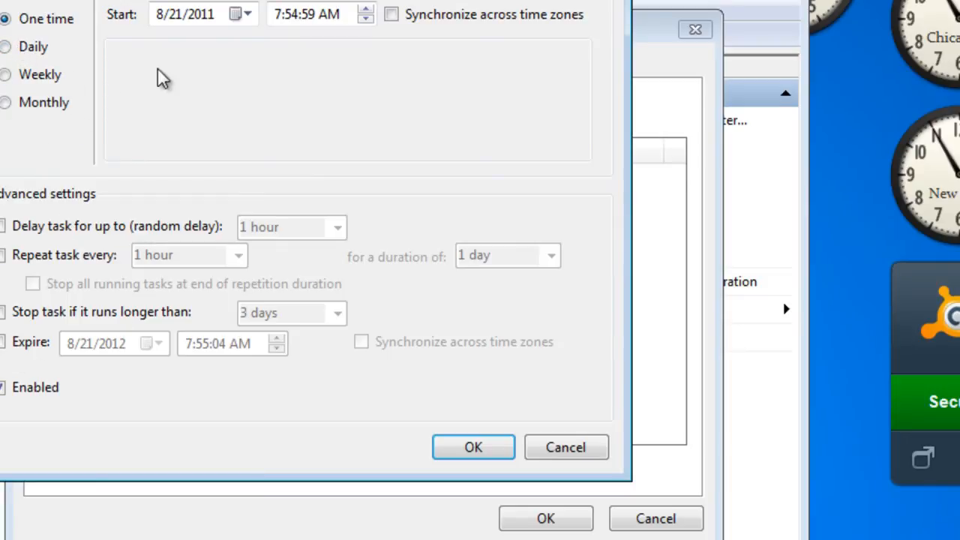
left_click(291, 15)
left_click(275, 15)
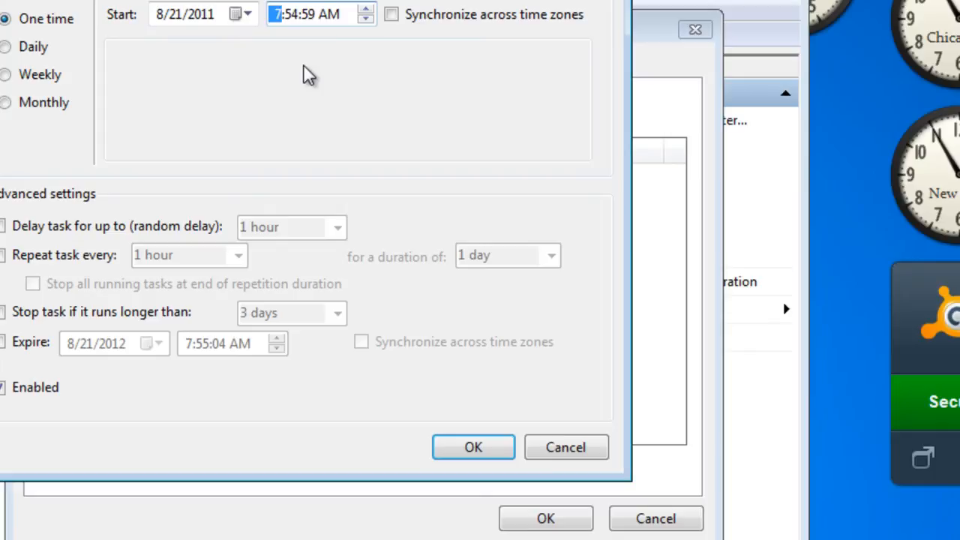
type("10")
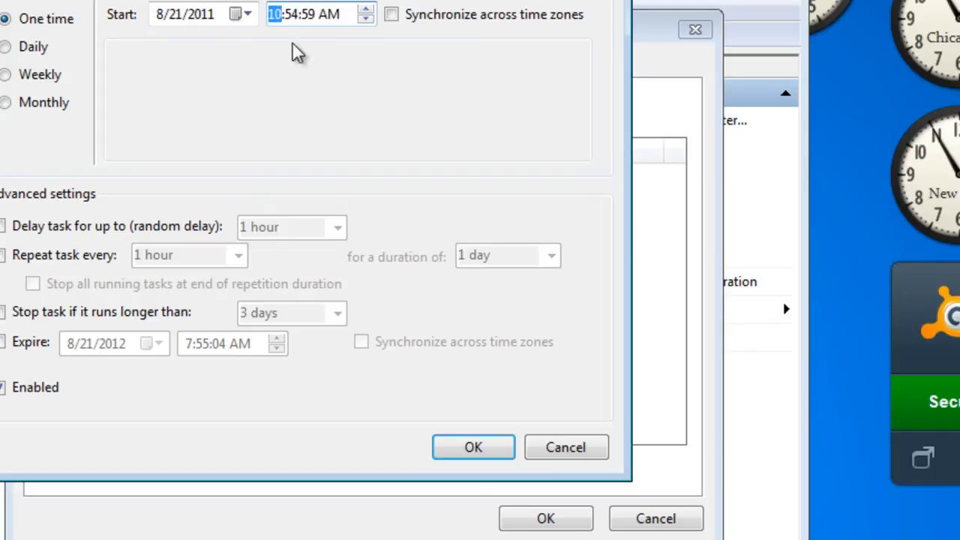
left_click(293, 15)
type("00")
key("Right")
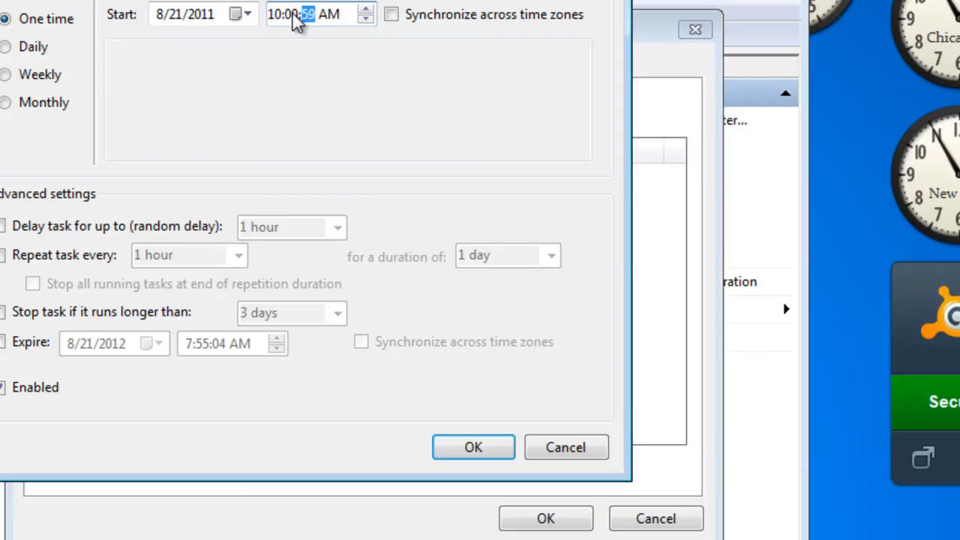
type("00")
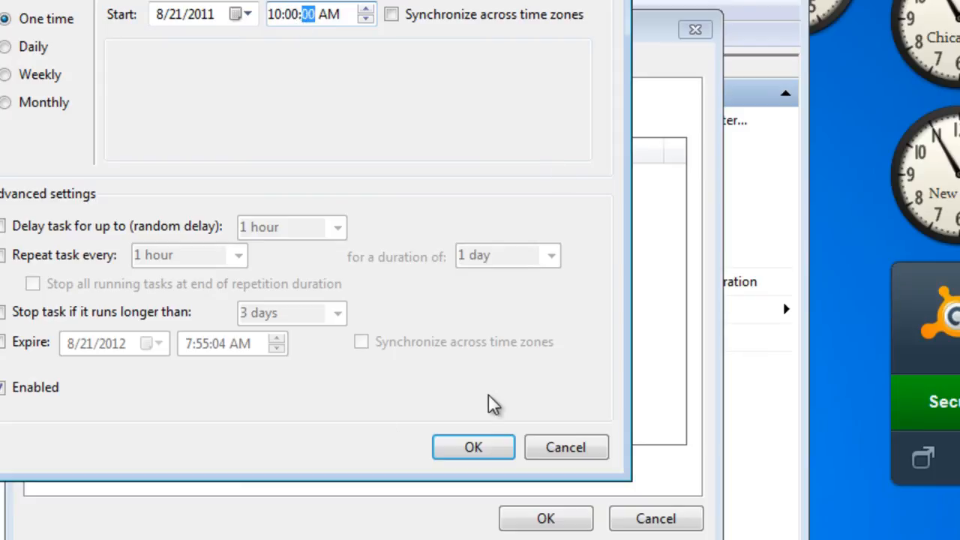
left_click(482, 449)
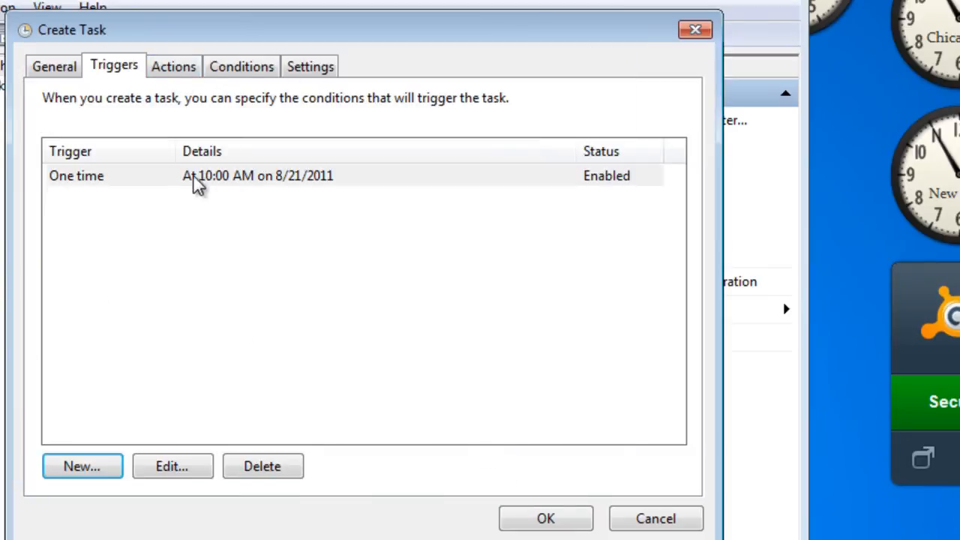
Add a Start a program action to the task that runs the record batch file from the Desktop
left_click(185, 75)
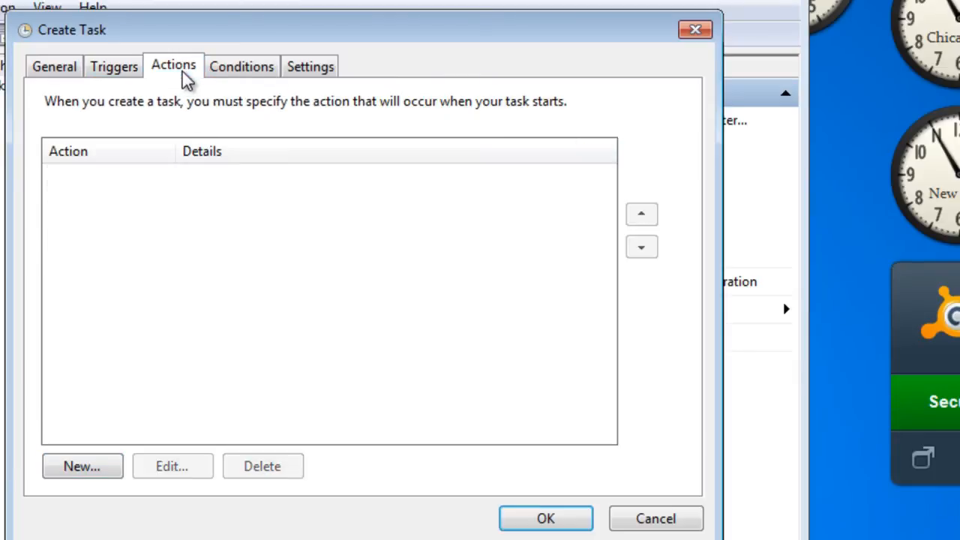
left_click(83, 467)
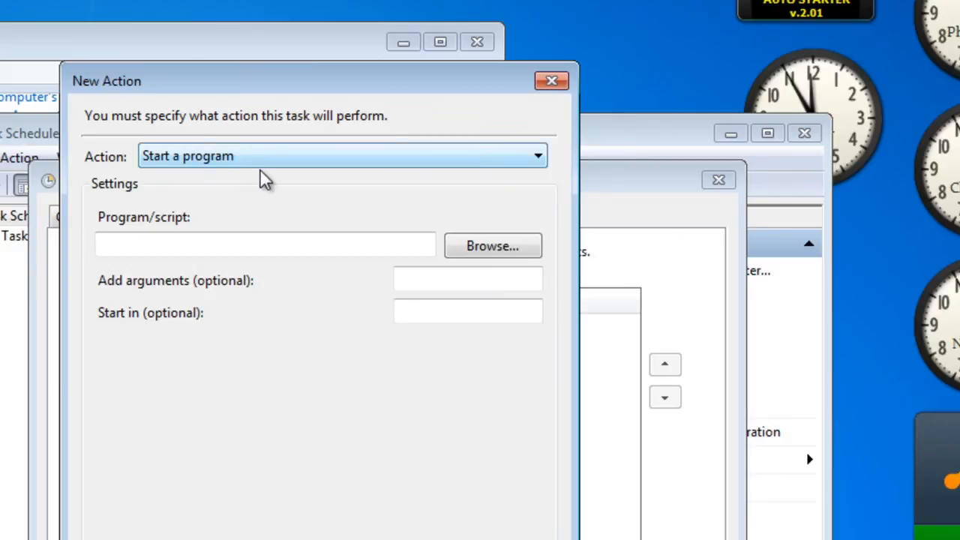
left_click(503, 162)
left_click(506, 163)
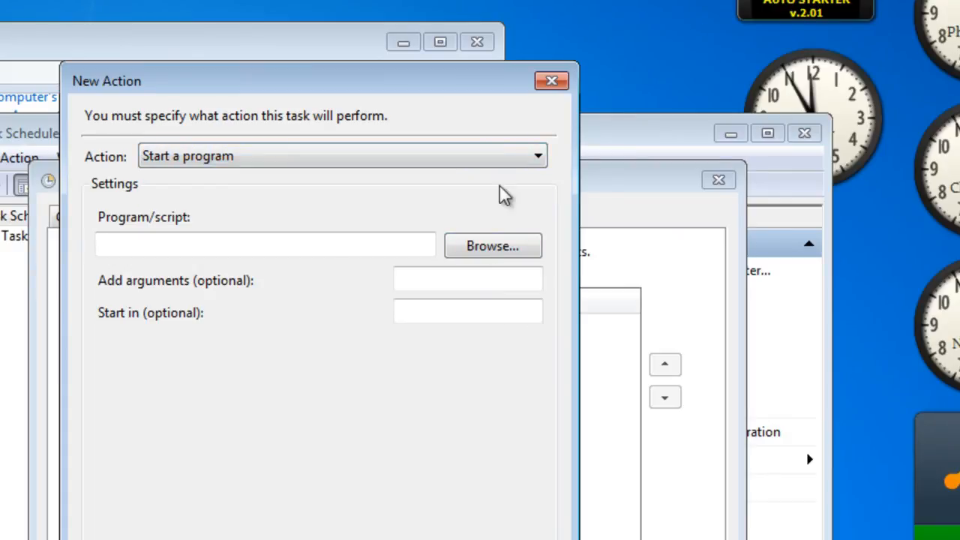
left_click(494, 249)
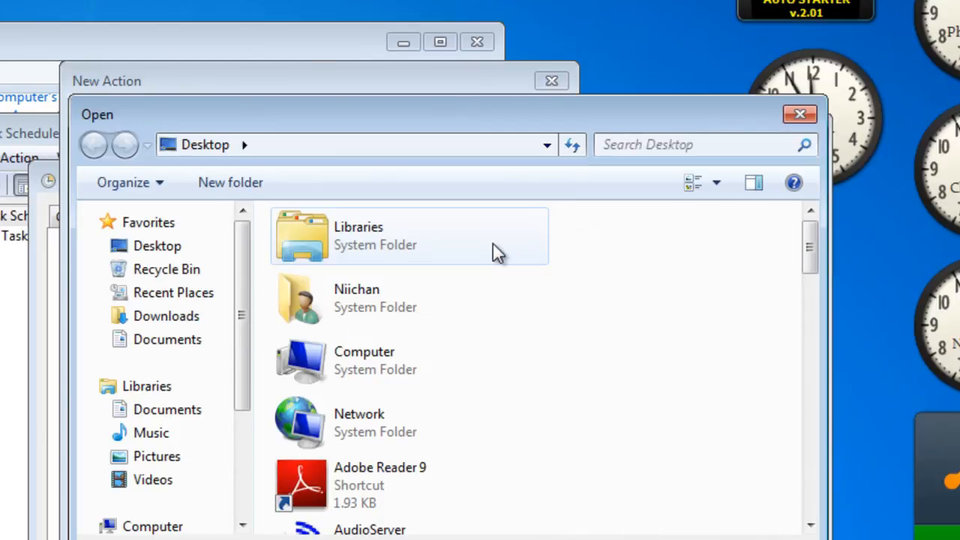
left_click_drag(811, 251, 812, 490)
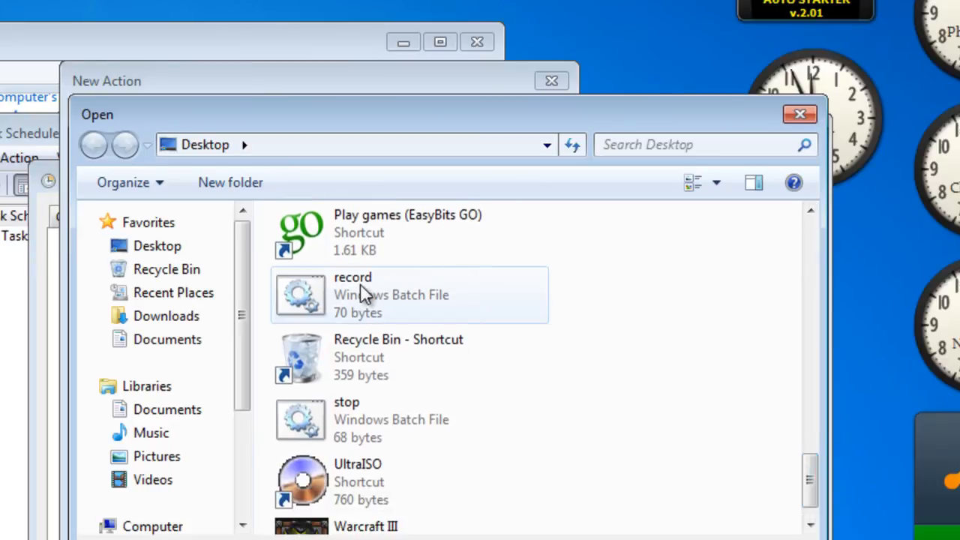
left_click(368, 315)
left_click(653, 539)
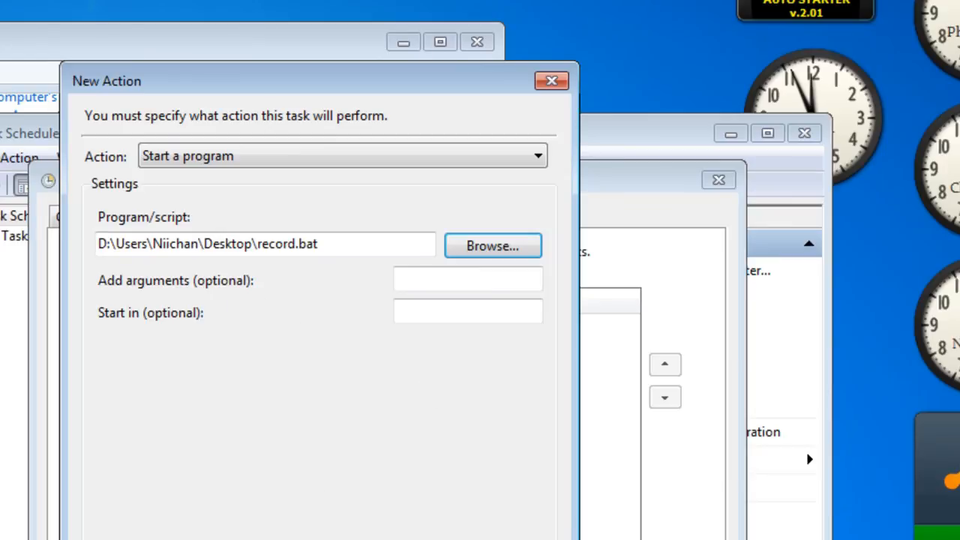
left_click(429, 539)
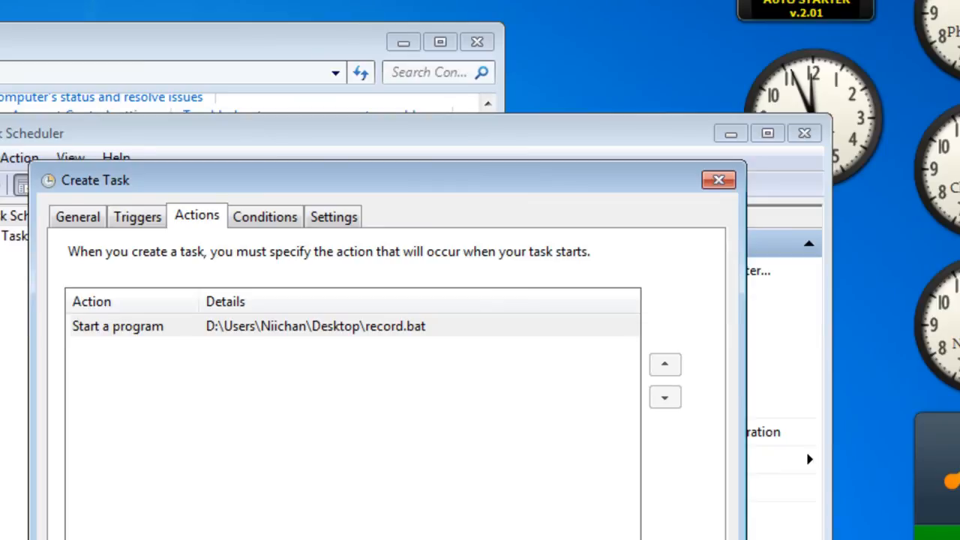
Review the task's general, trigger, action, condition and other settings, and save the "do record" task
left_click(272, 217)
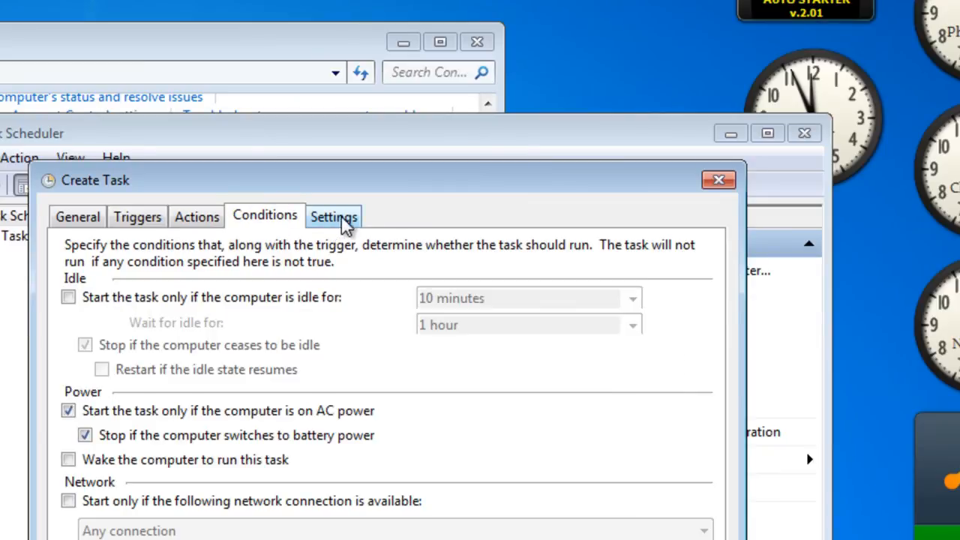
left_click(343, 222)
left_click(89, 217)
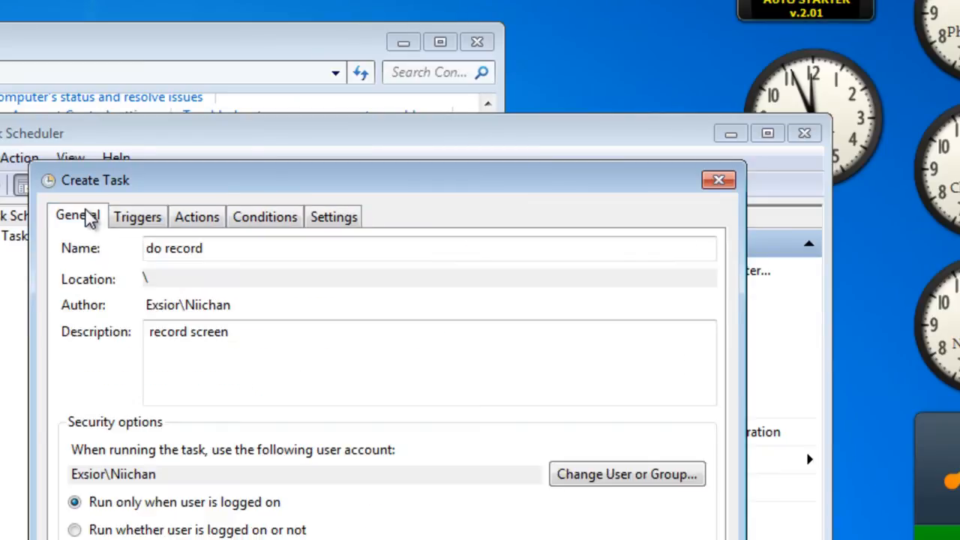
left_click(126, 224)
left_click(182, 225)
left_click(262, 218)
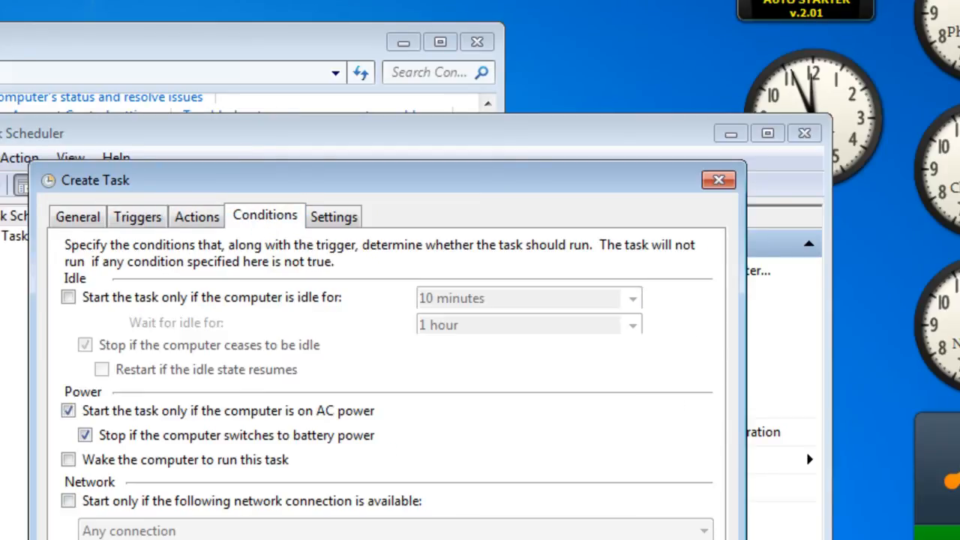
key("Return")
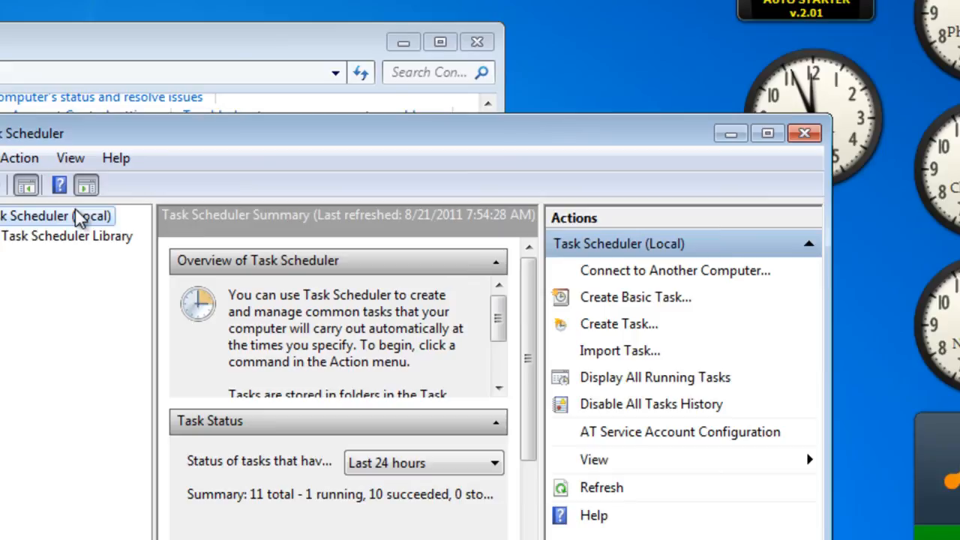
Create another scheduled task named "stop record" with the description "stop recording"
left_click(34, 158)
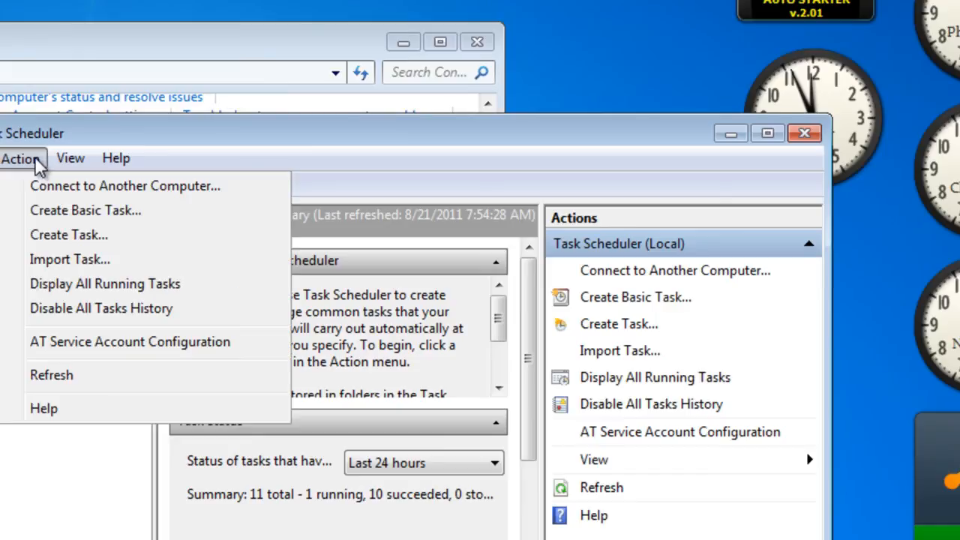
left_click(74, 240)
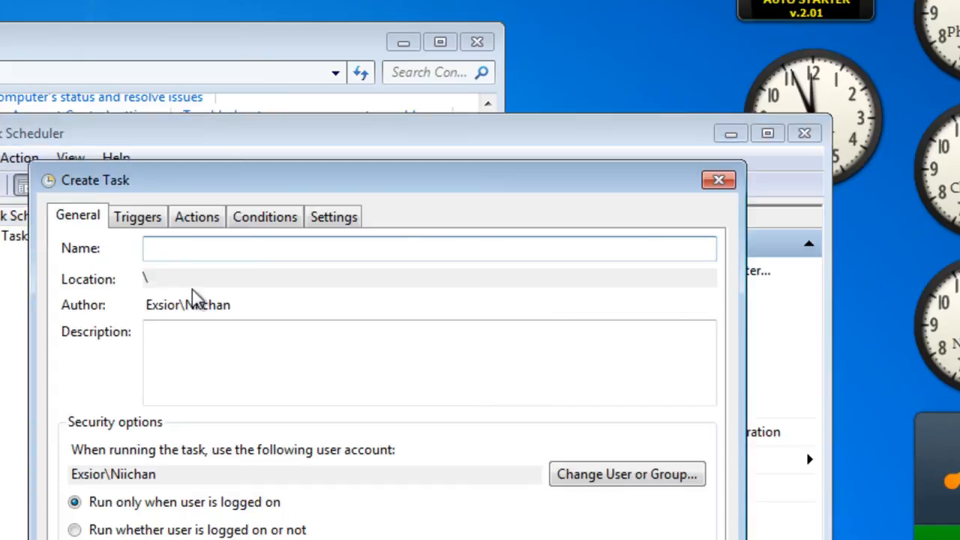
type("stop record")
key("Tab")
type("stop recording")
Add a one-time trigger to the "stop record" task starting on 8/21/2011 at 11:00:00 AM
left_click(137, 217)
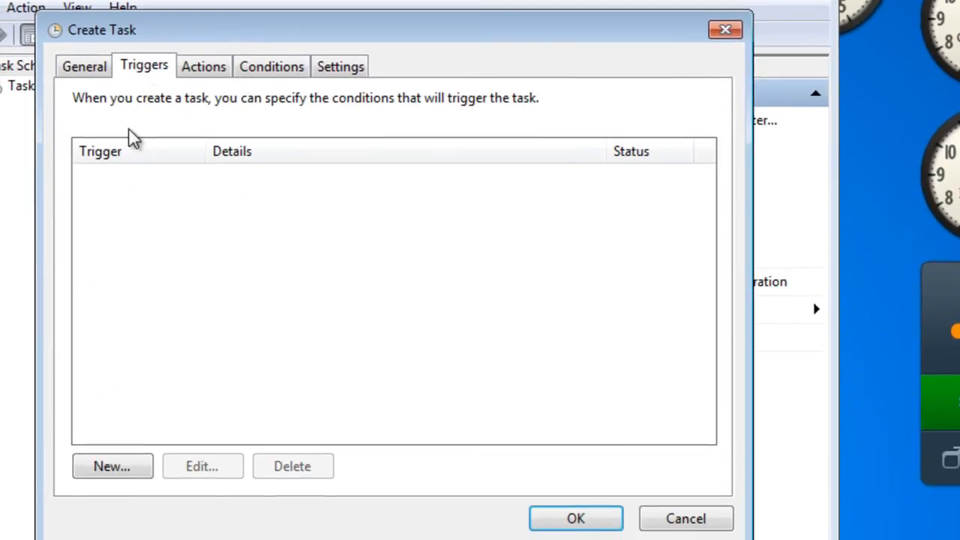
left_click(129, 468)
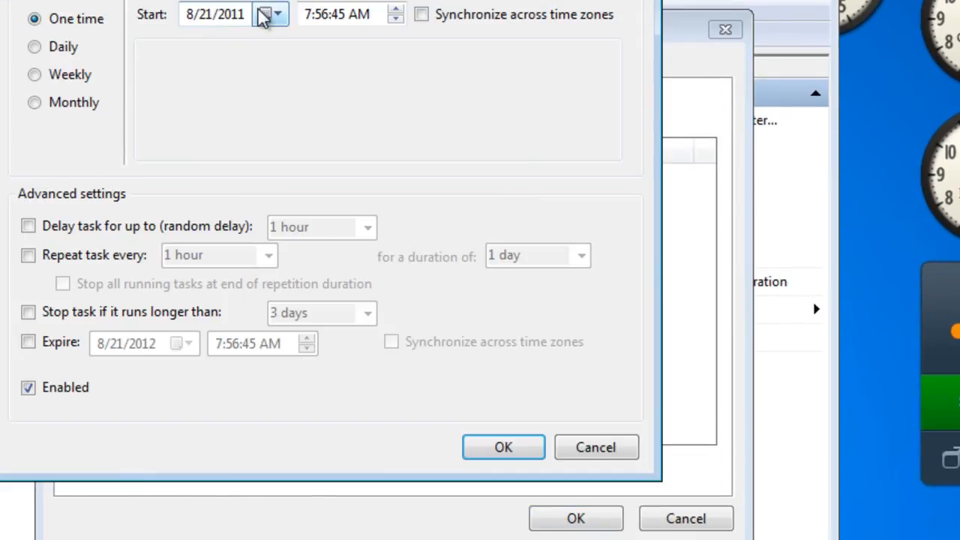
left_click(306, 14)
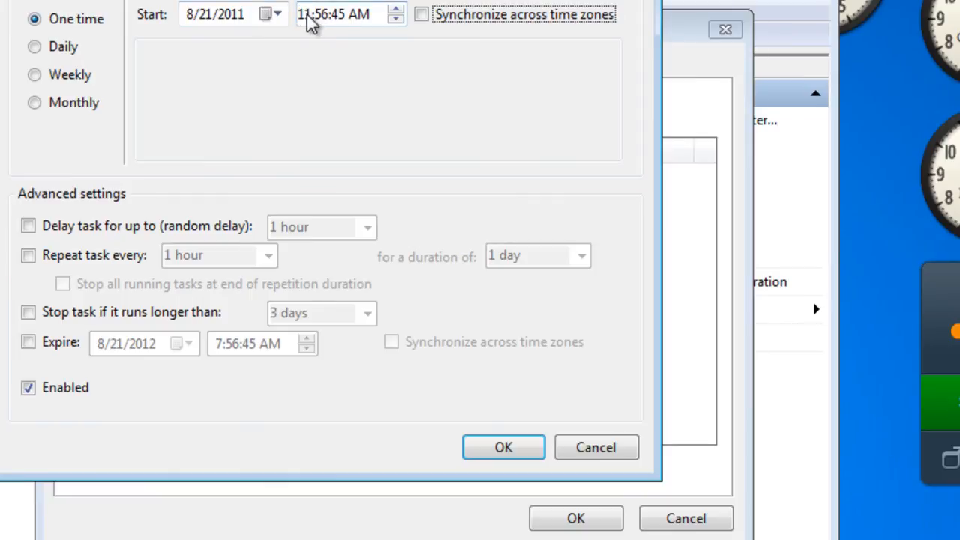
left_click(336, 17)
type("00")
left_click(337, 16)
type("00")
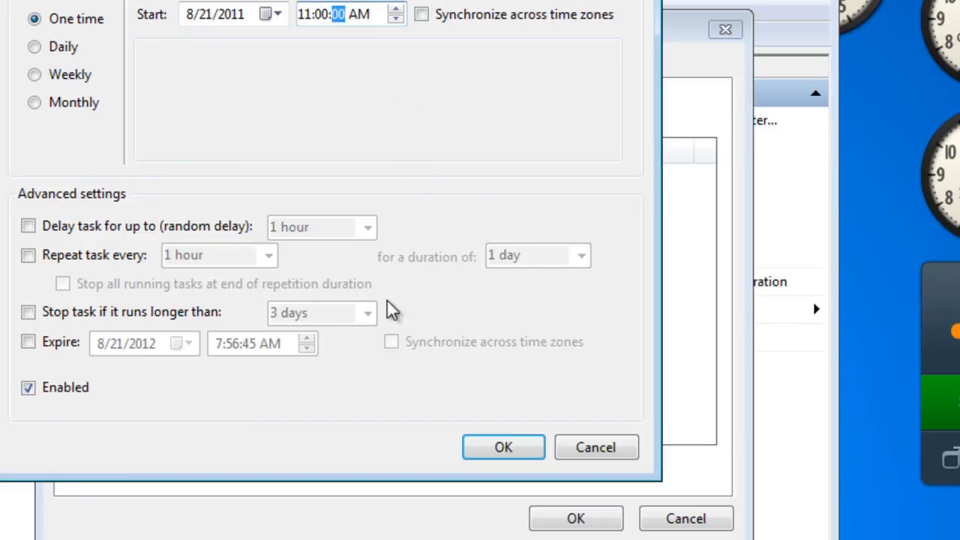
left_click(504, 449)
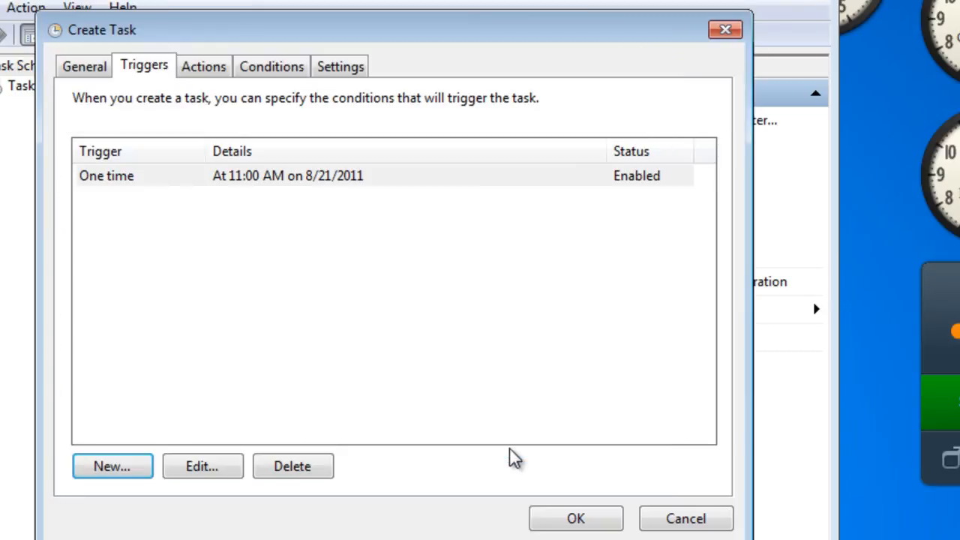
Add a Start a program action that runs the stop batch file from the Desktop
left_click(203, 69)
left_click(128, 469)
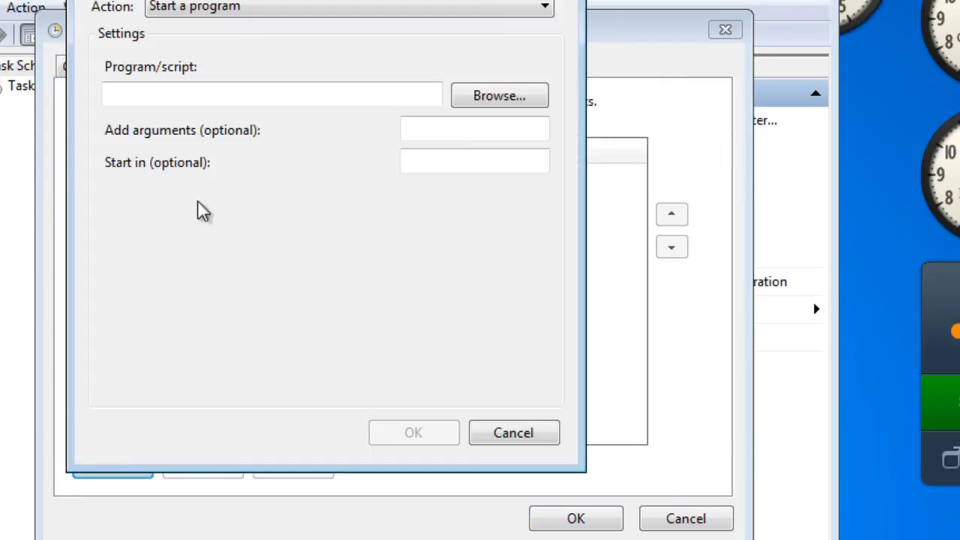
left_click(476, 95)
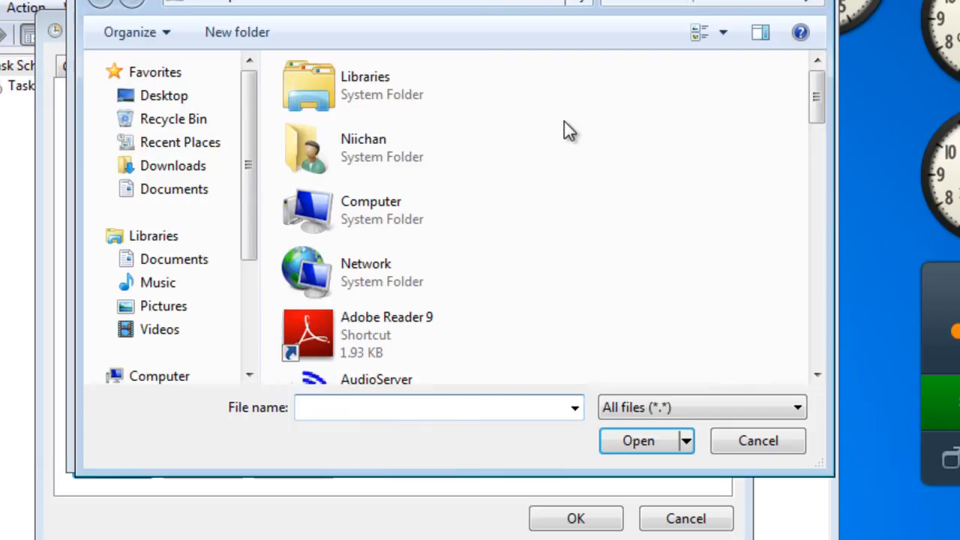
left_click_drag(809, 120, 800, 340)
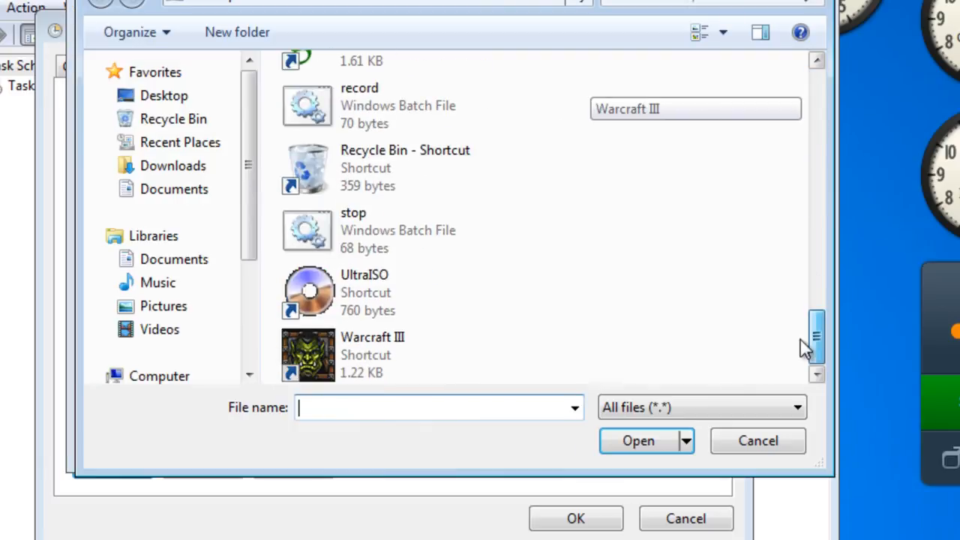
left_click(504, 247)
left_click(646, 441)
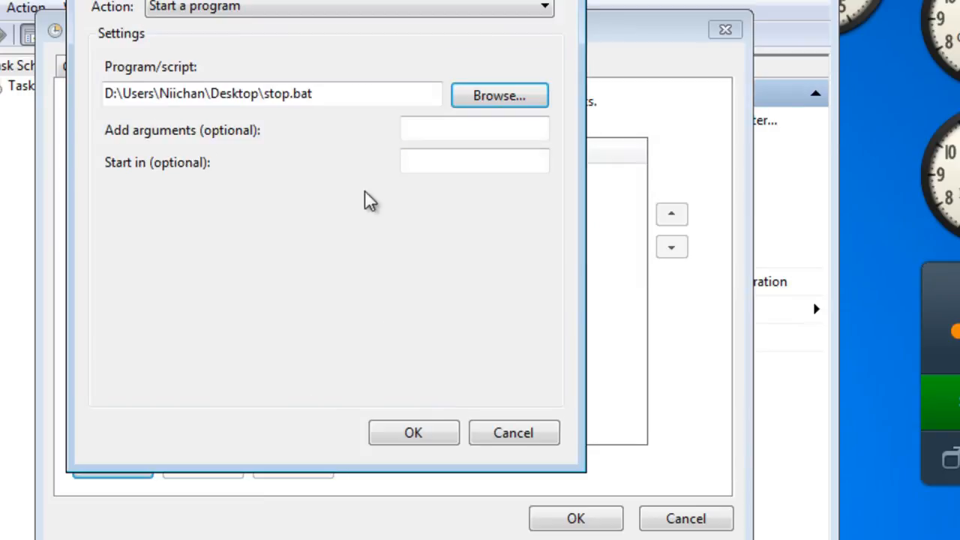
left_click(431, 422)
Save the "stop record" task and close the Task Scheduler and Control Panel windows
left_click(568, 521)
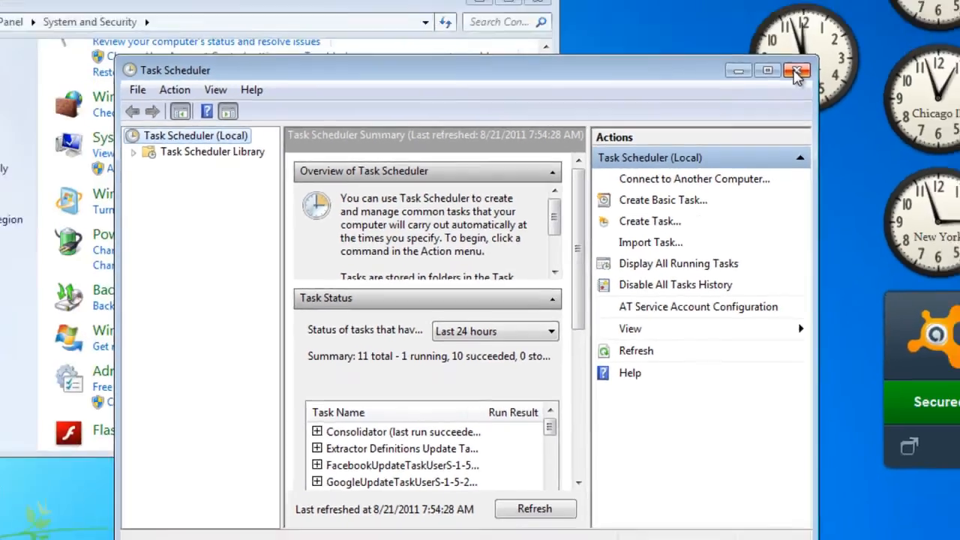
left_click(797, 72)
left_click(587, 77)
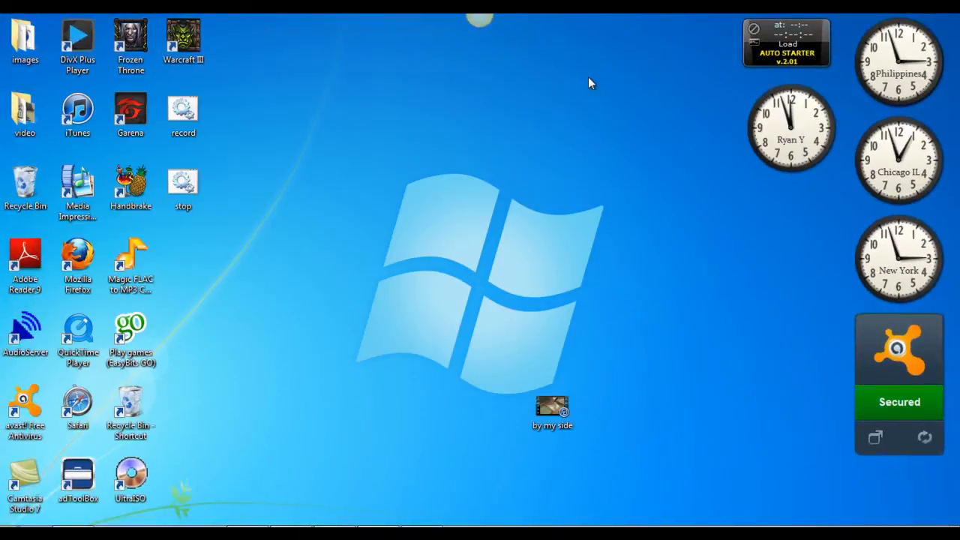